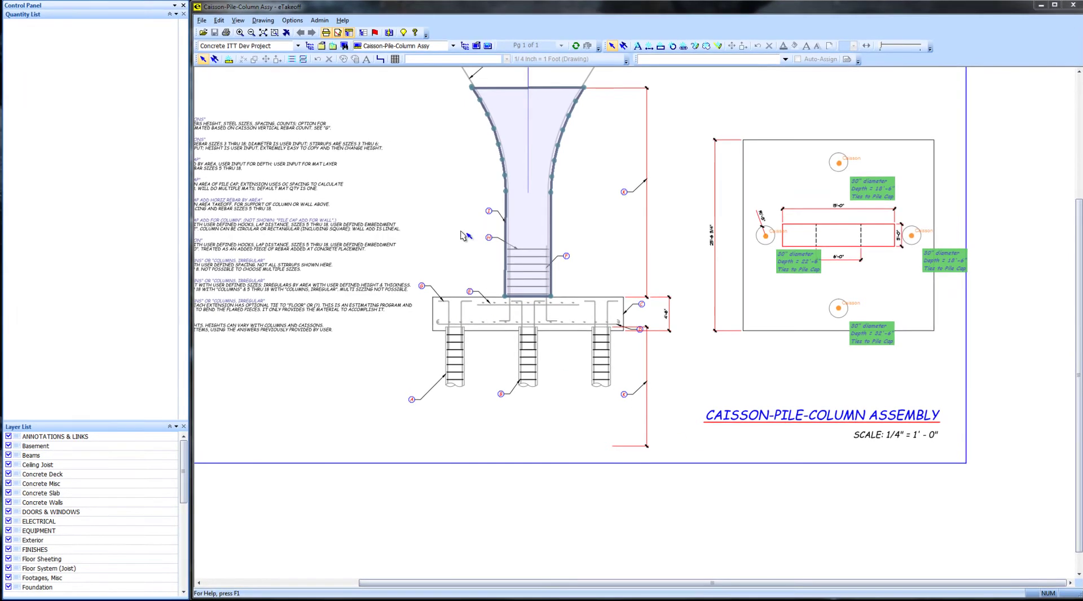
Choose the Pile Cap Slab Over Pile(s) extension and turn on Auto-Assign for new measurements.
scroll(499, 317, up, 2)
scroll(483, 309, up, 2)
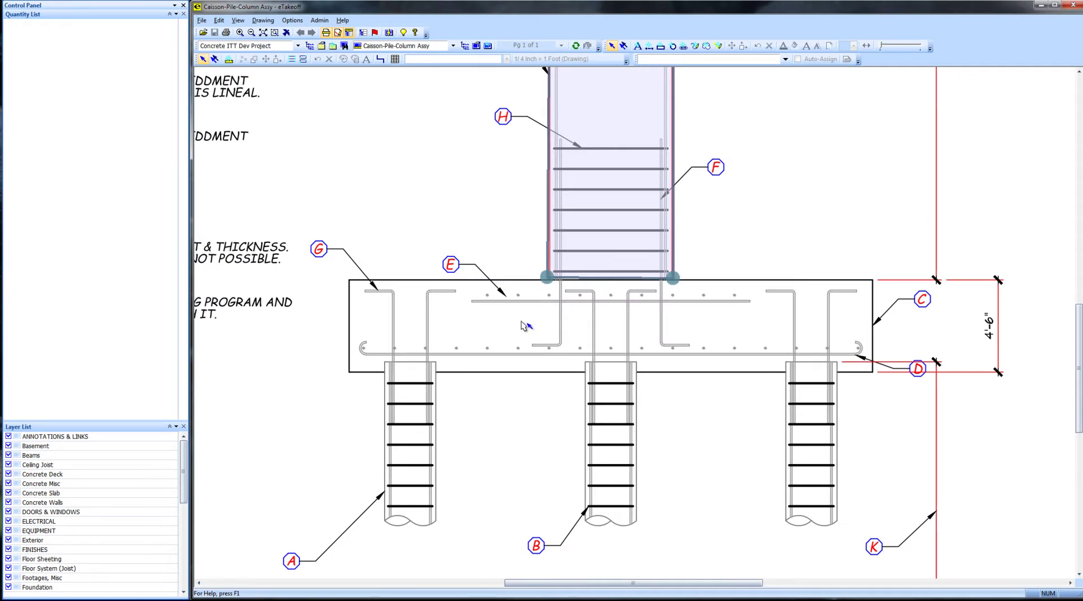
scroll(853, 323, down, 3)
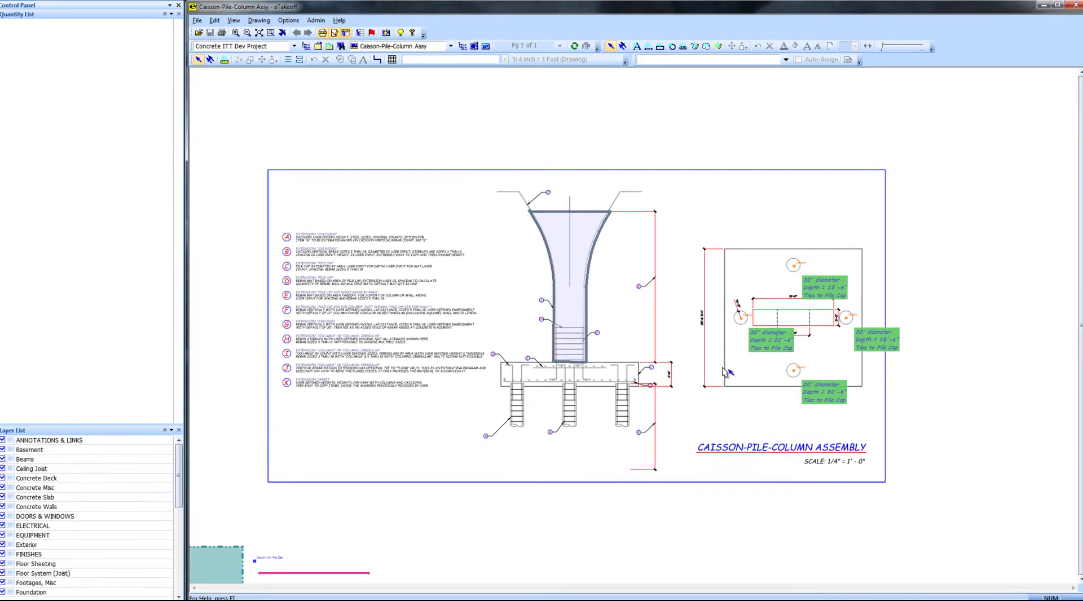
click(786, 59)
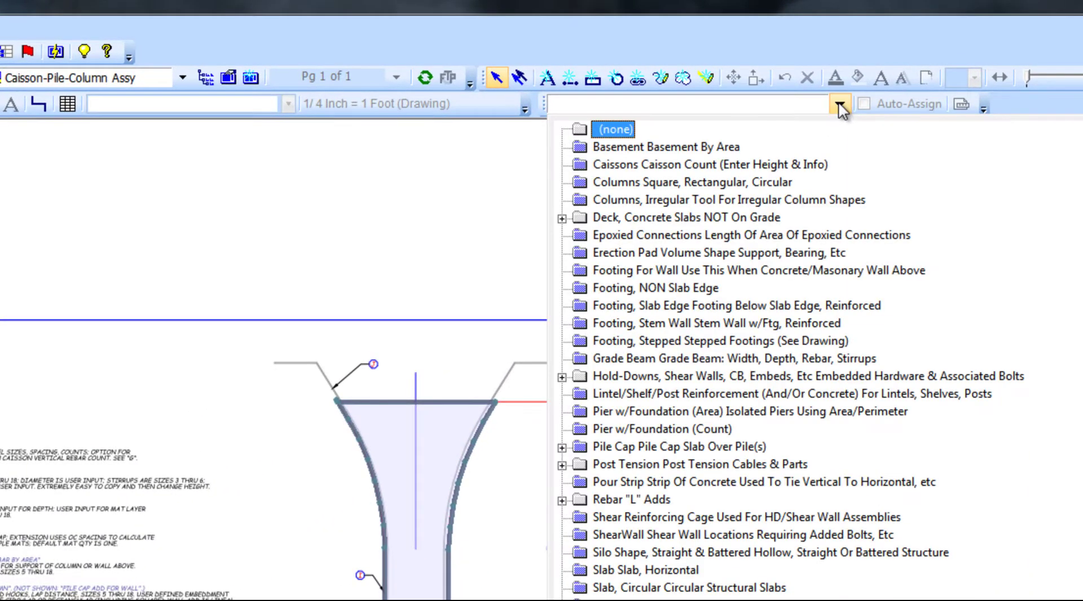
click(593, 447)
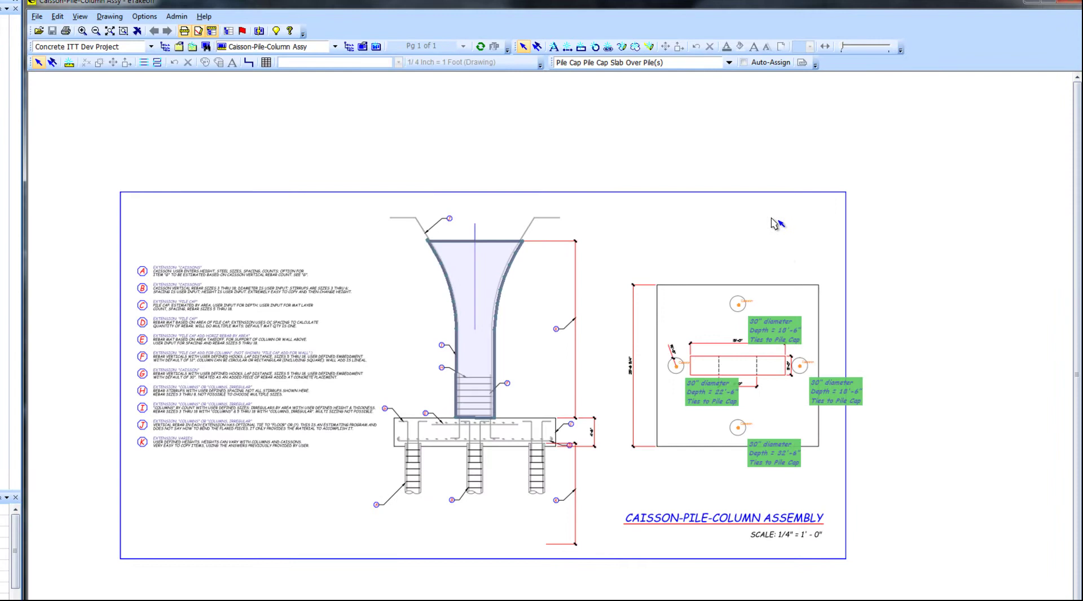
click(743, 62)
Measure the pile cap's area in the plan view by tracing the four corners of its square outline.
click(68, 62)
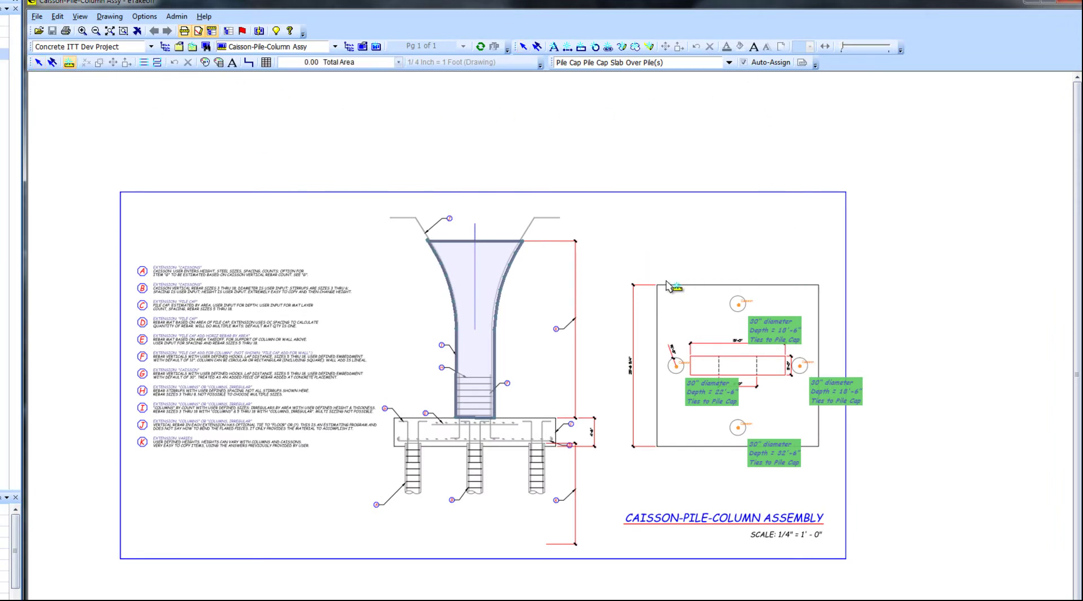
scroll(668, 284, up, 3)
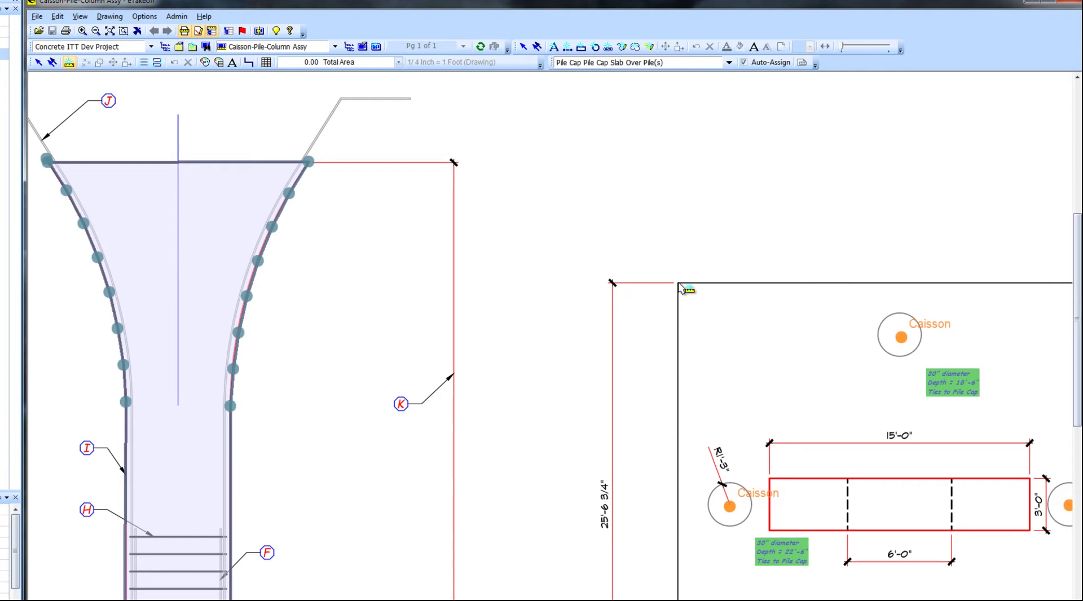
click(679, 284)
scroll(759, 298, down, 3)
click(938, 289)
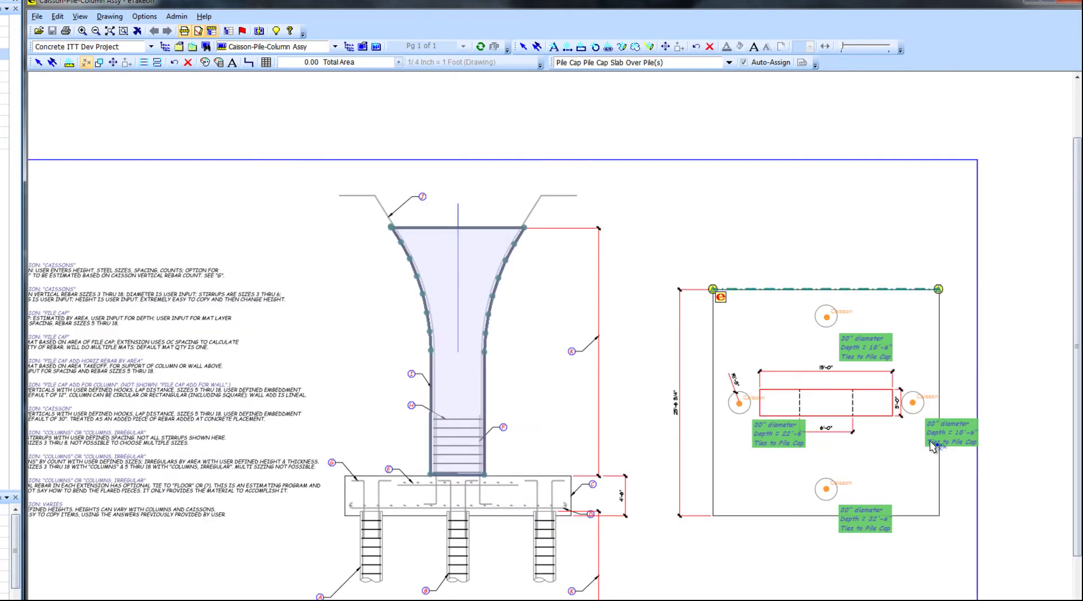
click(938, 514)
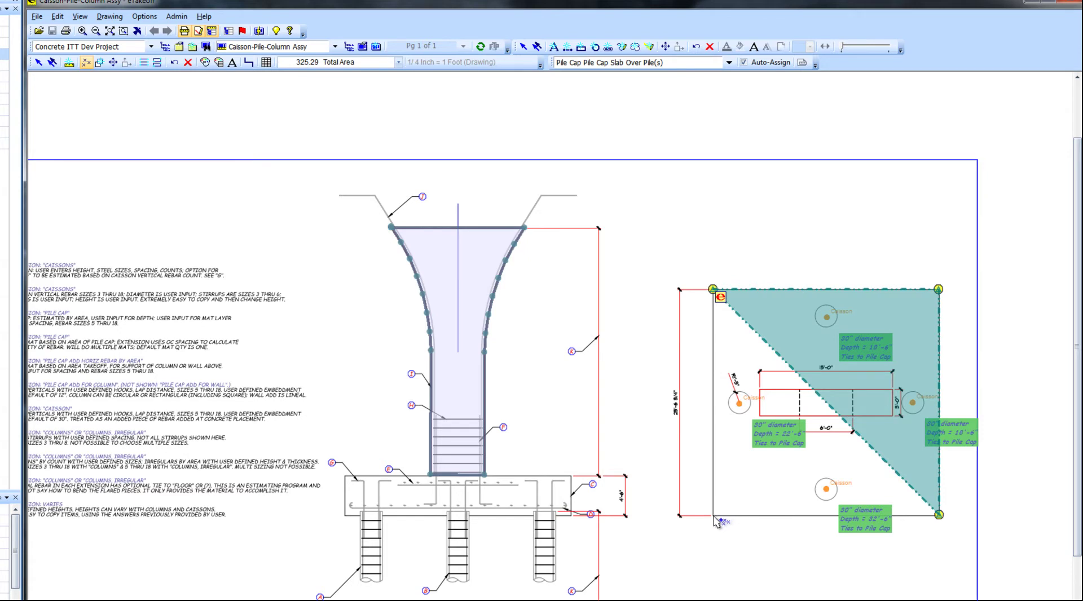
click(713, 516)
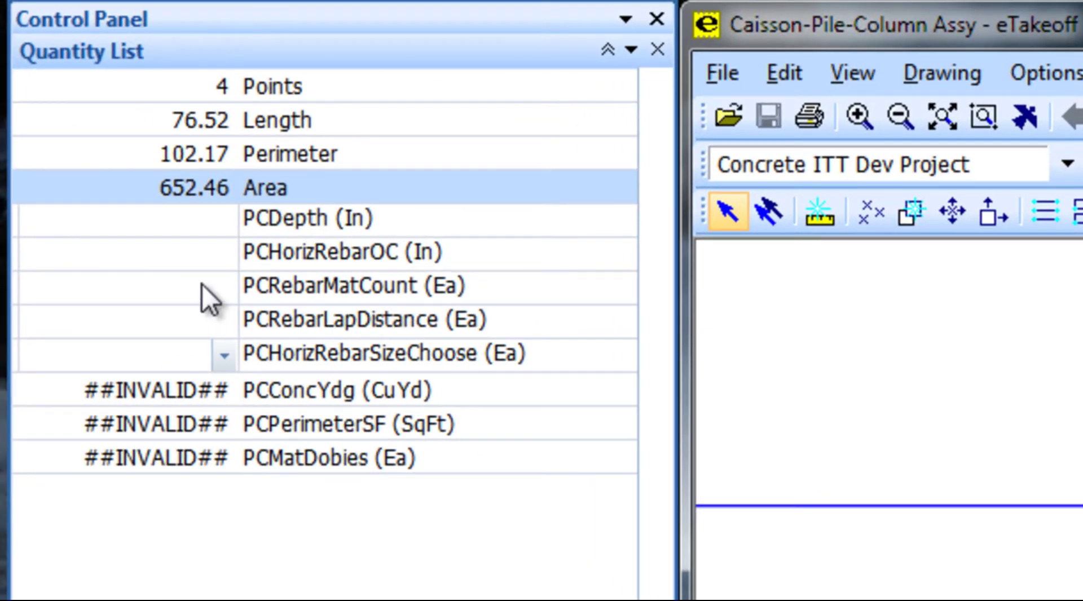
Set the pile cap depth (PCDepth) to 54 inches.
mouse_move(202, 284)
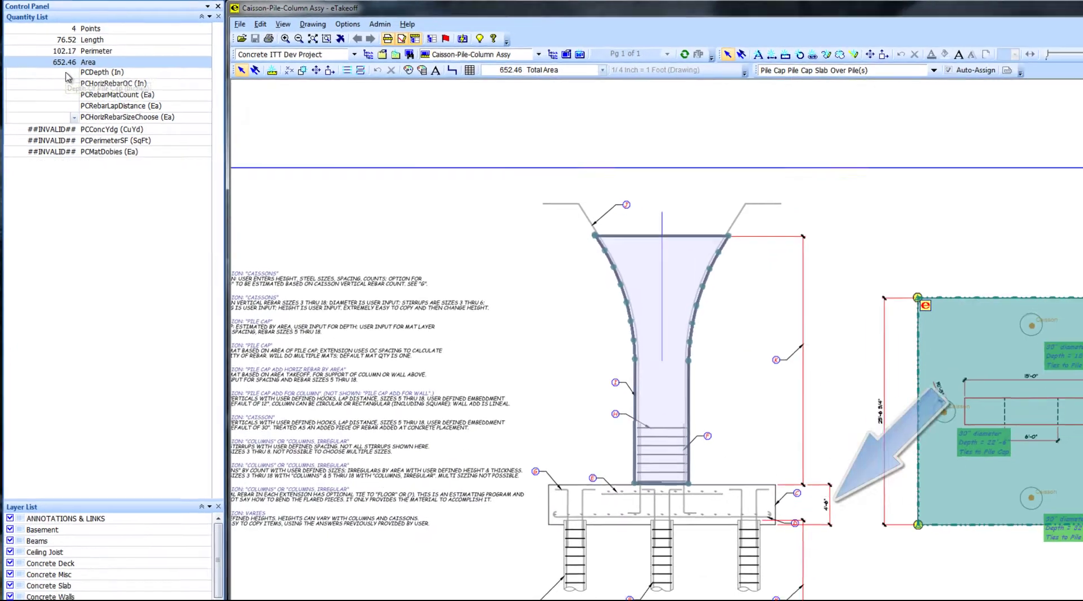
mouse_move(141, 153)
click(66, 73)
text(54)
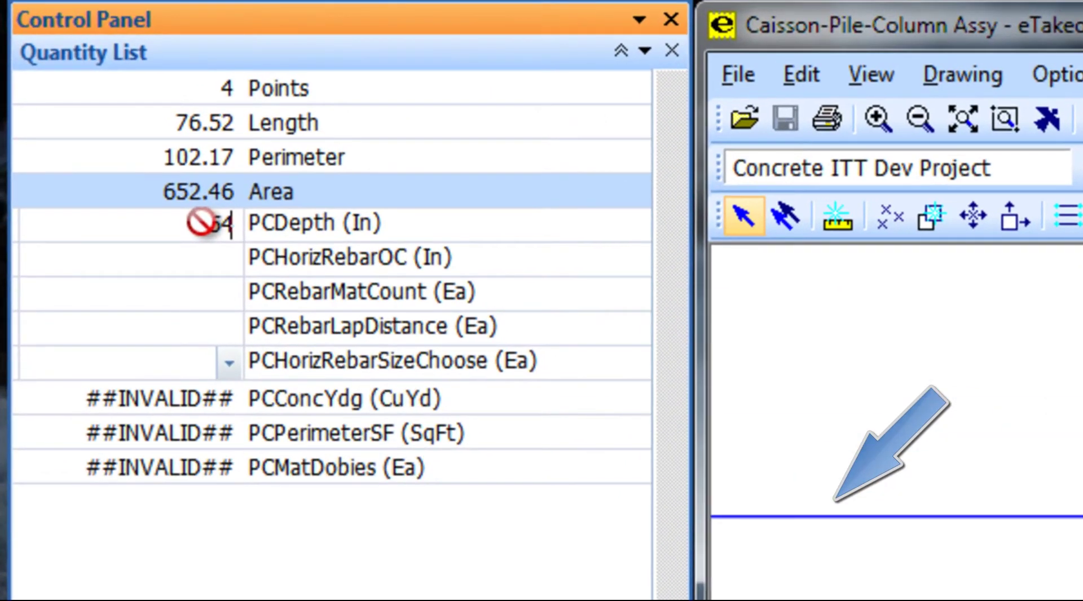
key(Return)
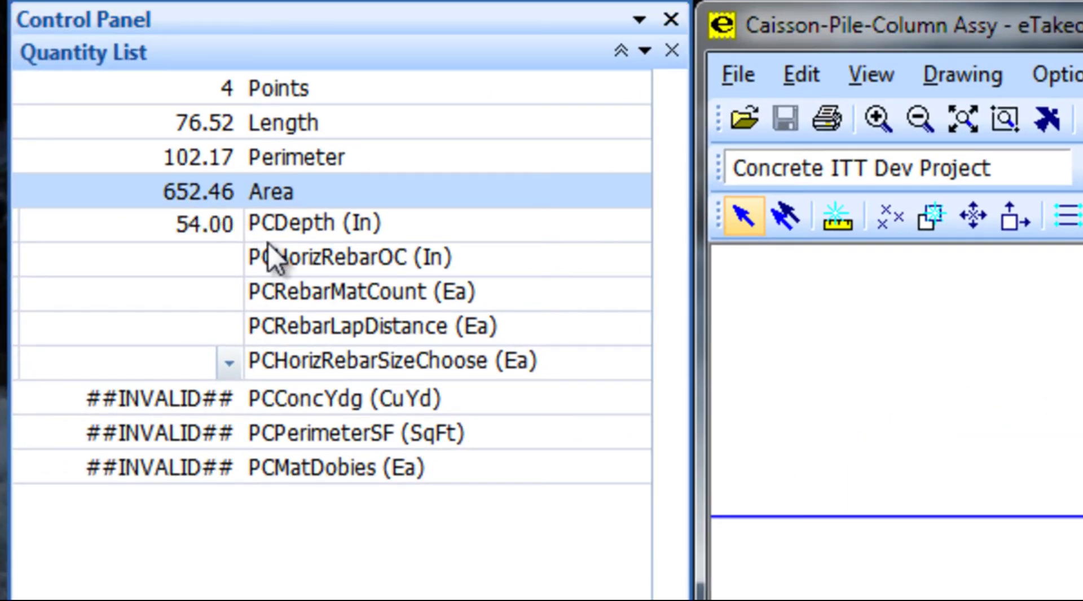
Set the pile cap's horizontal rebar spacing to 12 inches, mat count to 1, lap distance to 48 and rebar size to PC Mat Rebar #9.
click(219, 269)
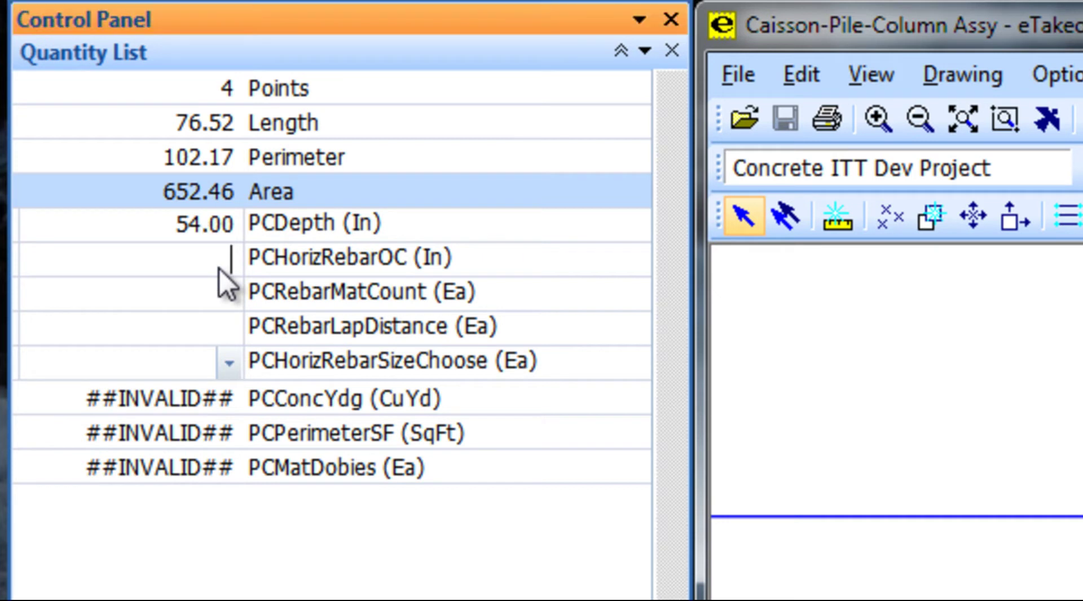
text(12)
key(Return)
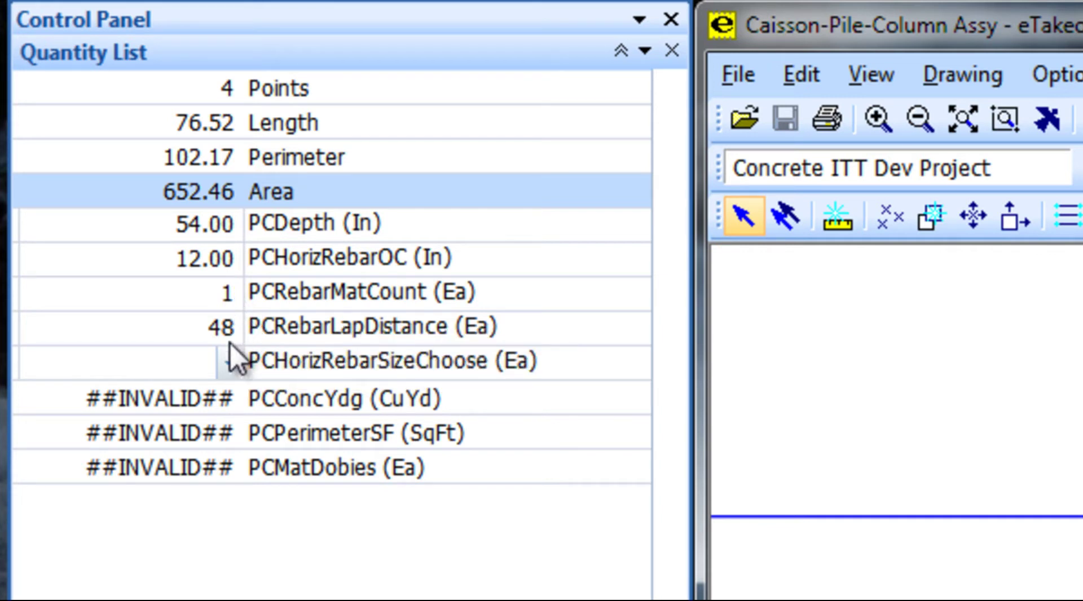
click(228, 363)
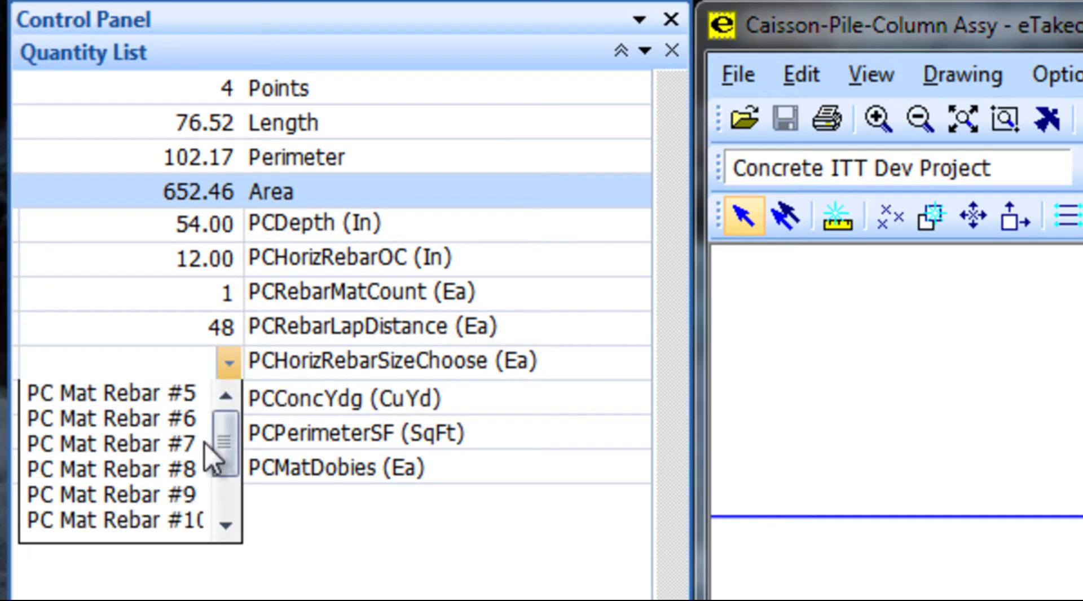
click(198, 493)
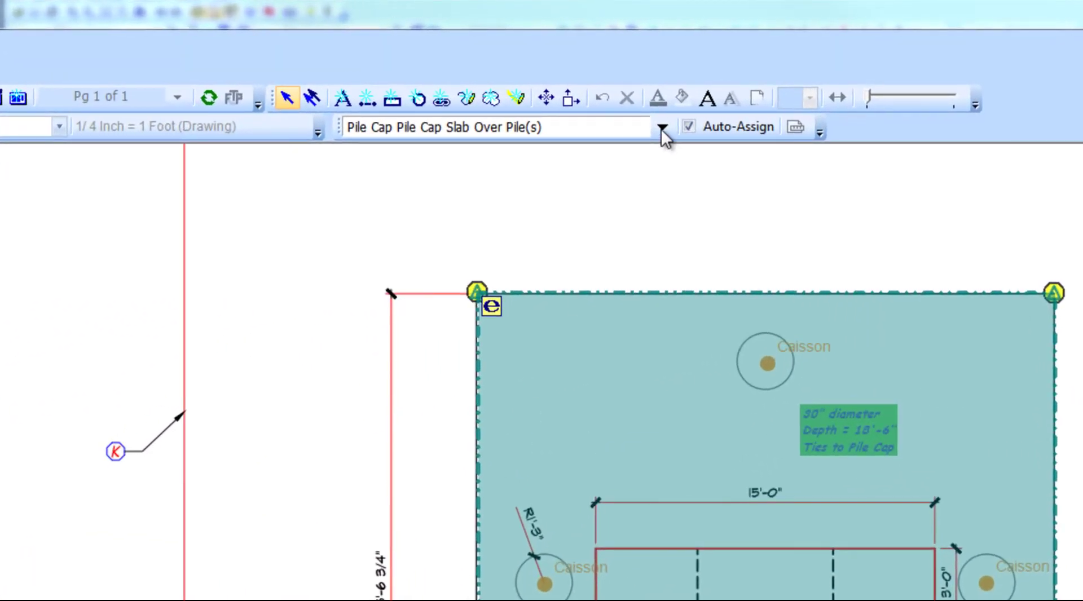
Trace a four-point area of about 180 sq ft around the column within the pile cap, using the PC Add Rebar Area extension.
click(667, 124)
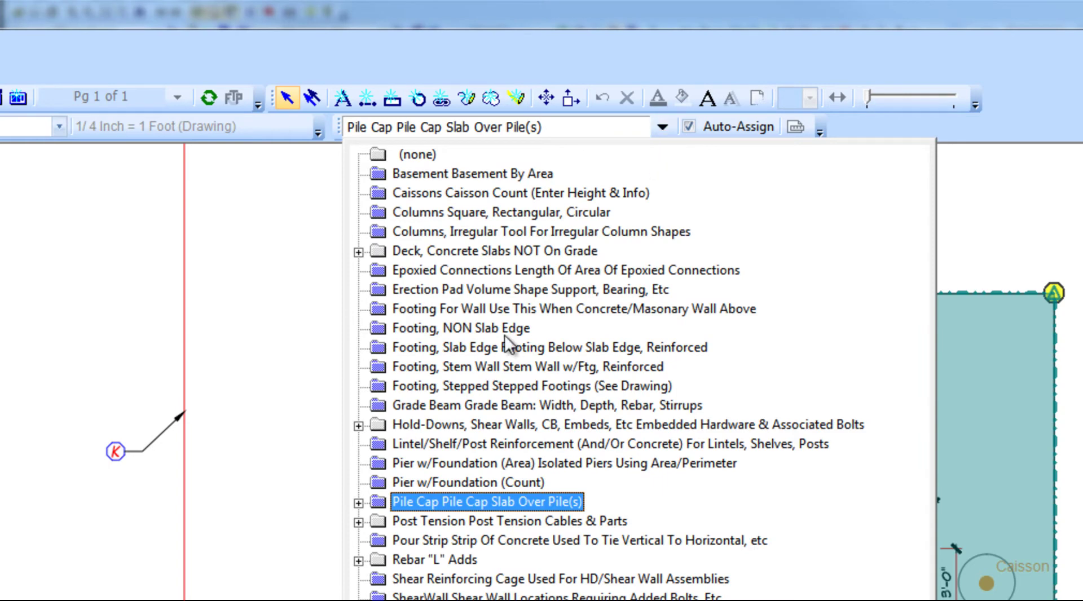
click(358, 502)
click(512, 521)
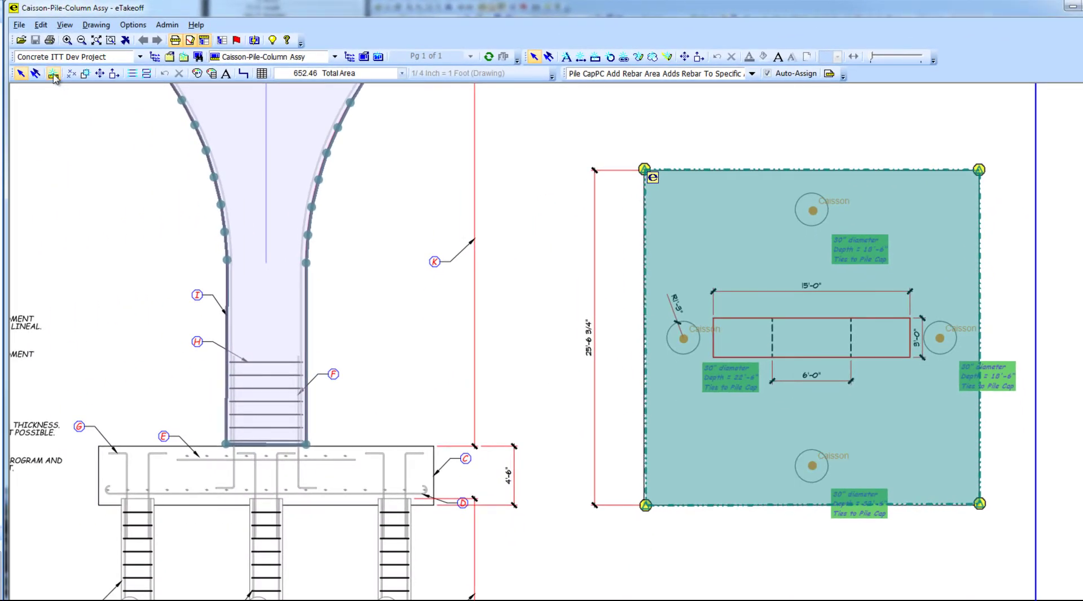
click(53, 74)
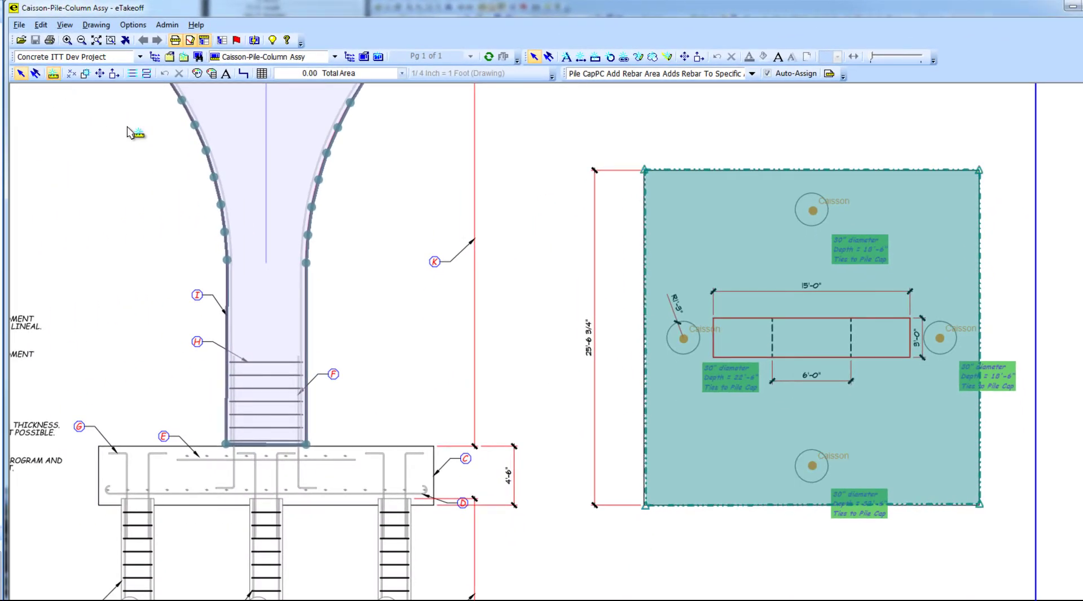
click(727, 251)
click(901, 251)
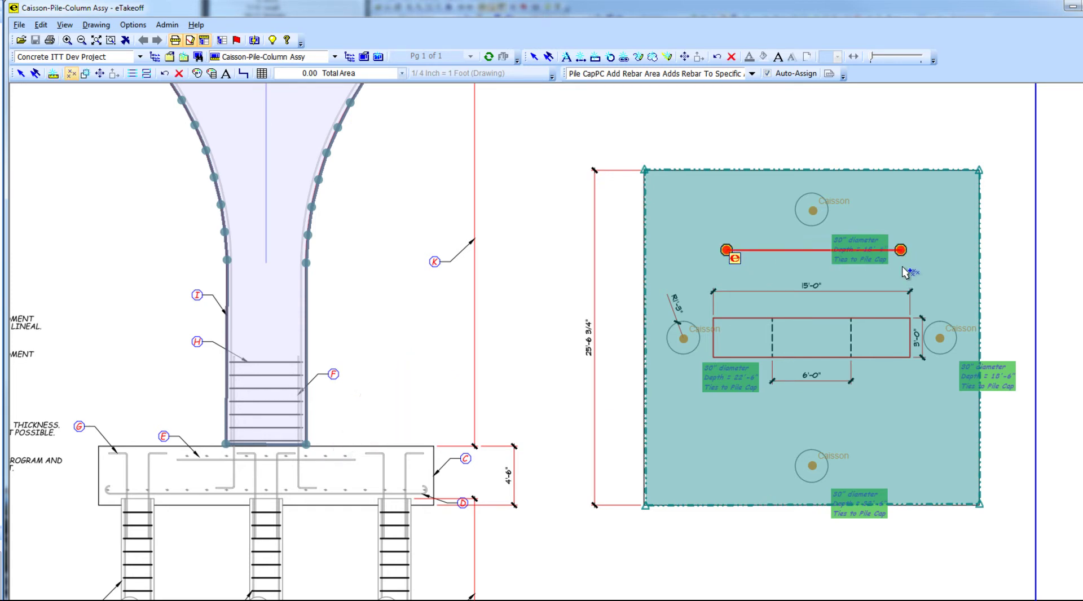
click(901, 424)
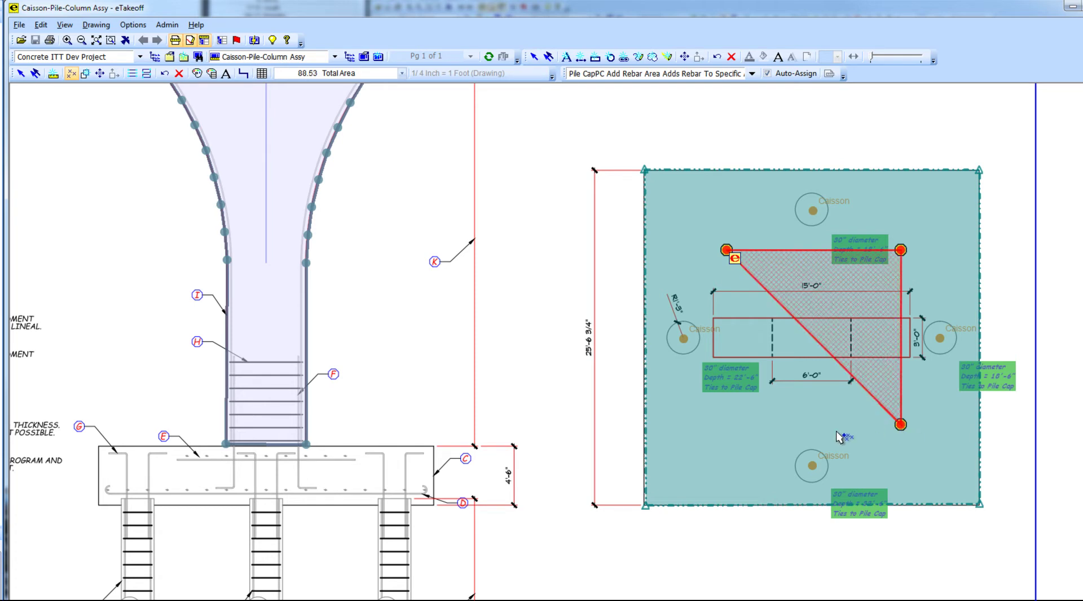
click(723, 430)
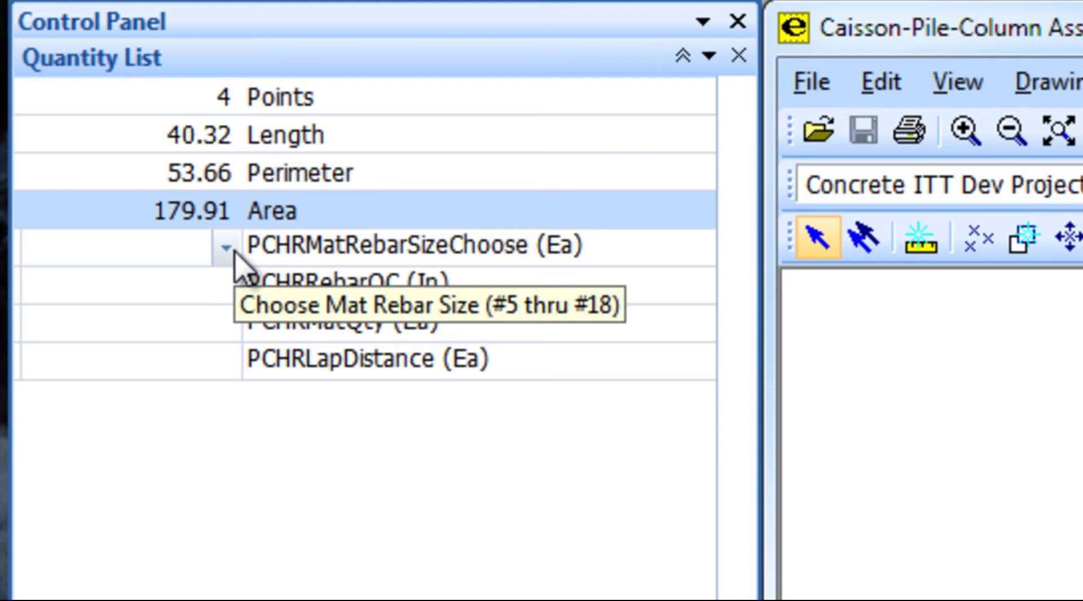
Set the added rebar area's mat rebar size to Area Rebar #11 and its spacing to 8 inches.
click(231, 249)
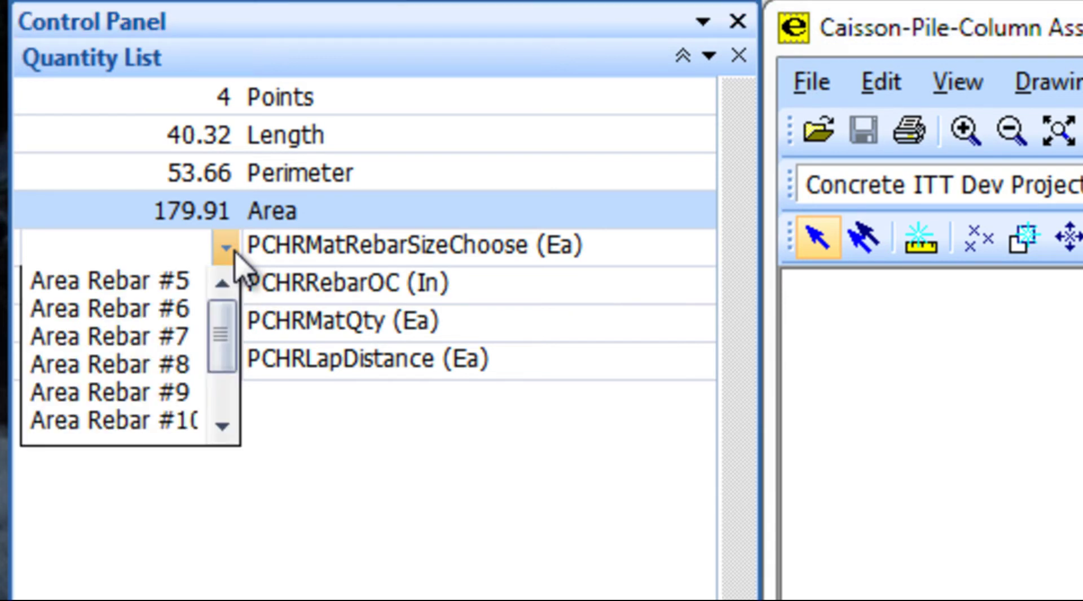
click(222, 428)
click(180, 418)
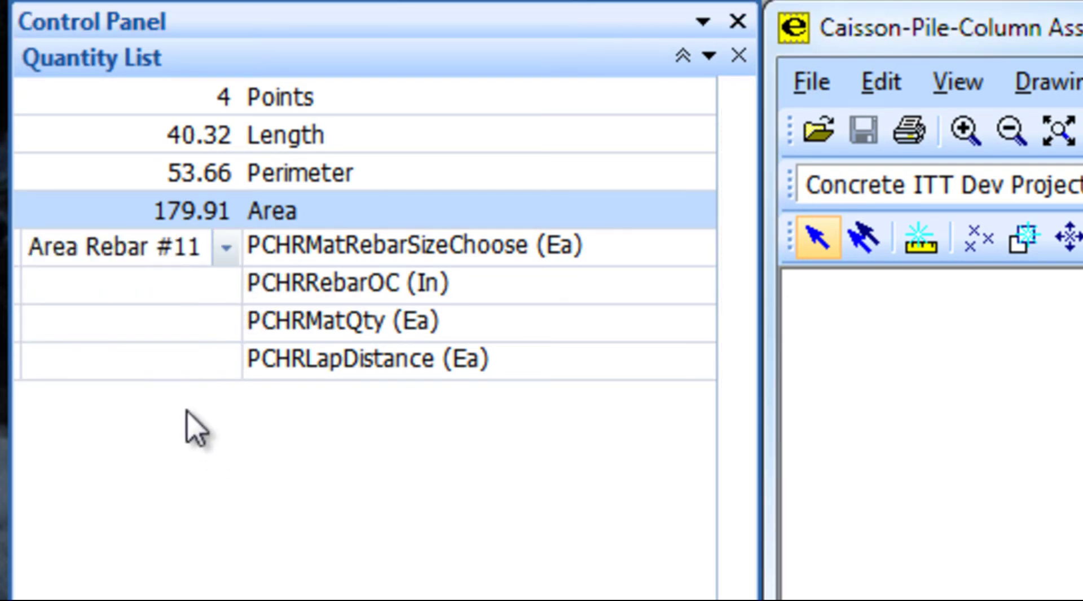
click(213, 283)
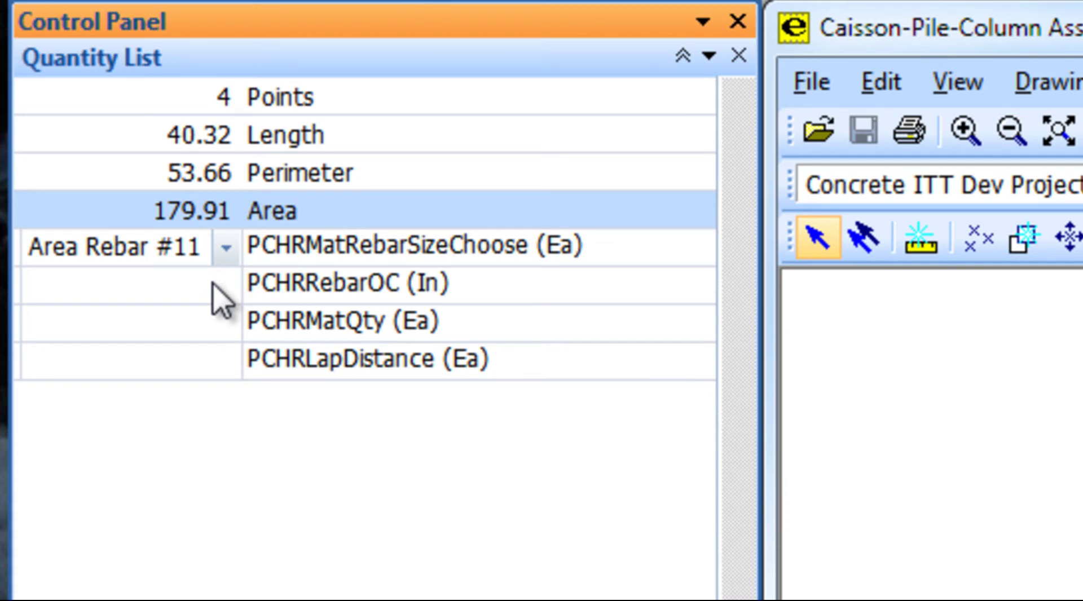
text(8)
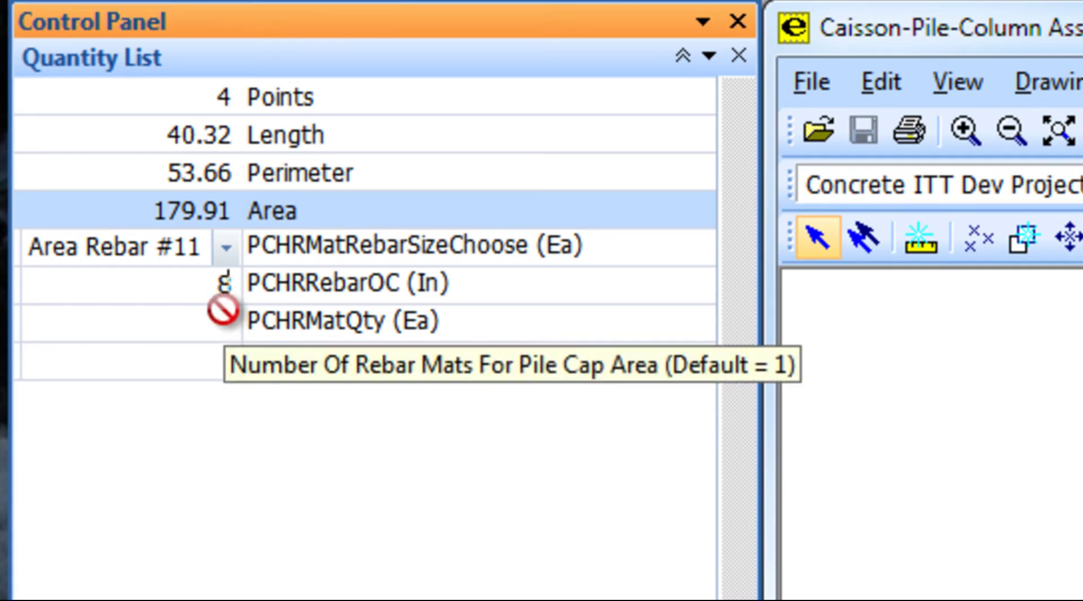
key(Return)
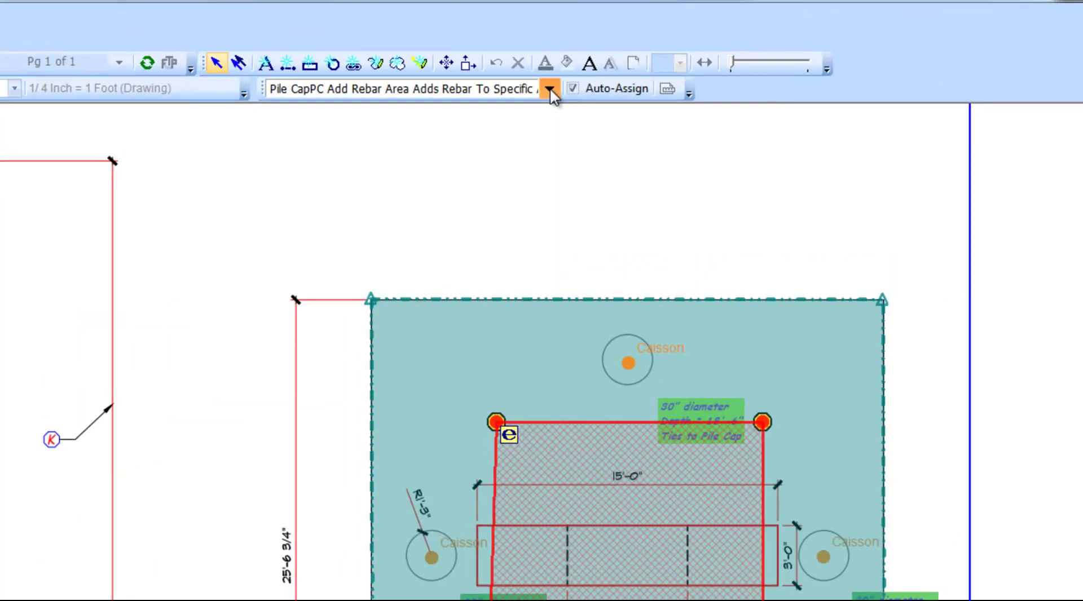
Place a one-point measurement at the centre of the column on the pile cap, using the PC Add Rebar For Column extension.
click(550, 90)
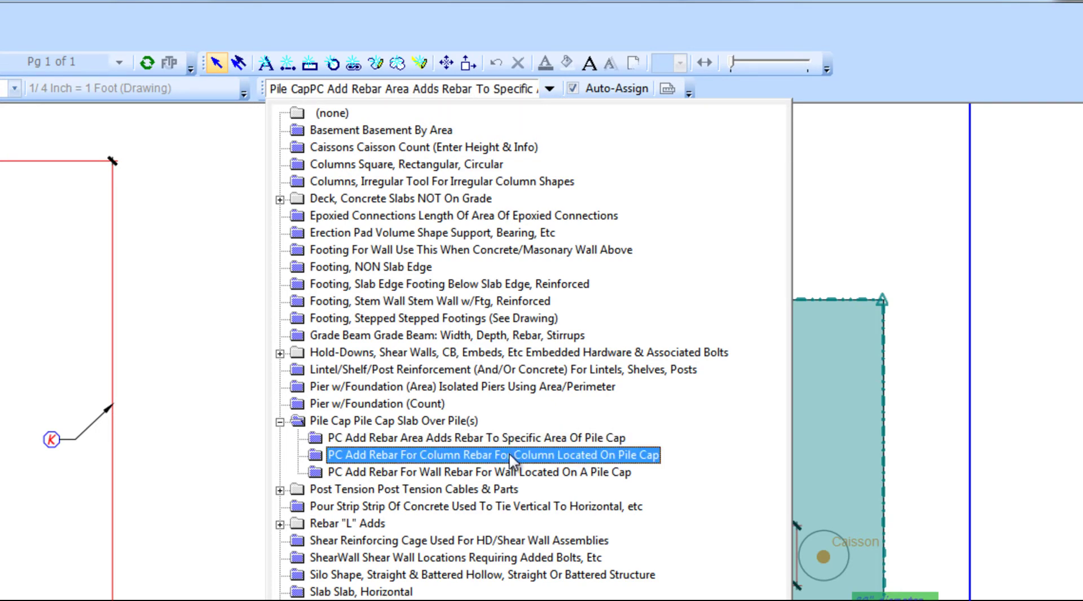
click(508, 452)
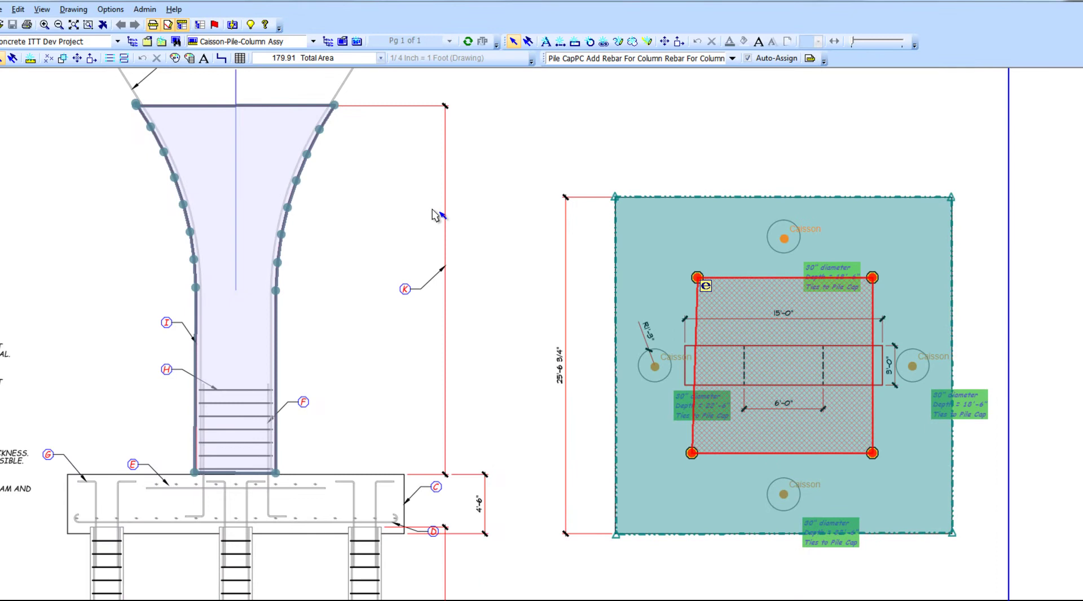
click(31, 58)
click(784, 366)
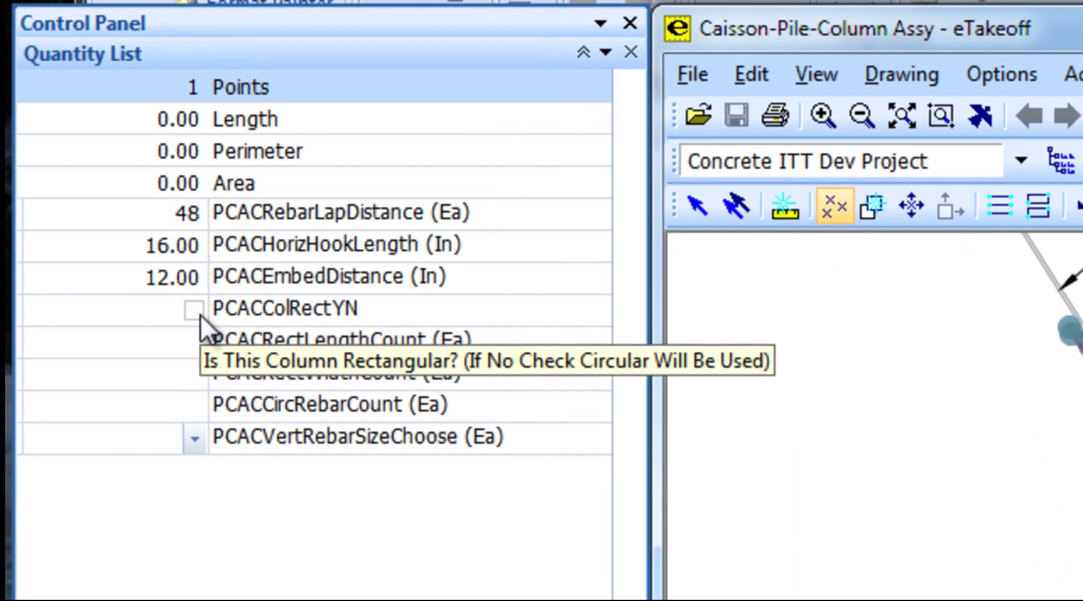
Mark the column as rectangular and set its rebar counts to 8 along the length and 4 along the width.
click(200, 315)
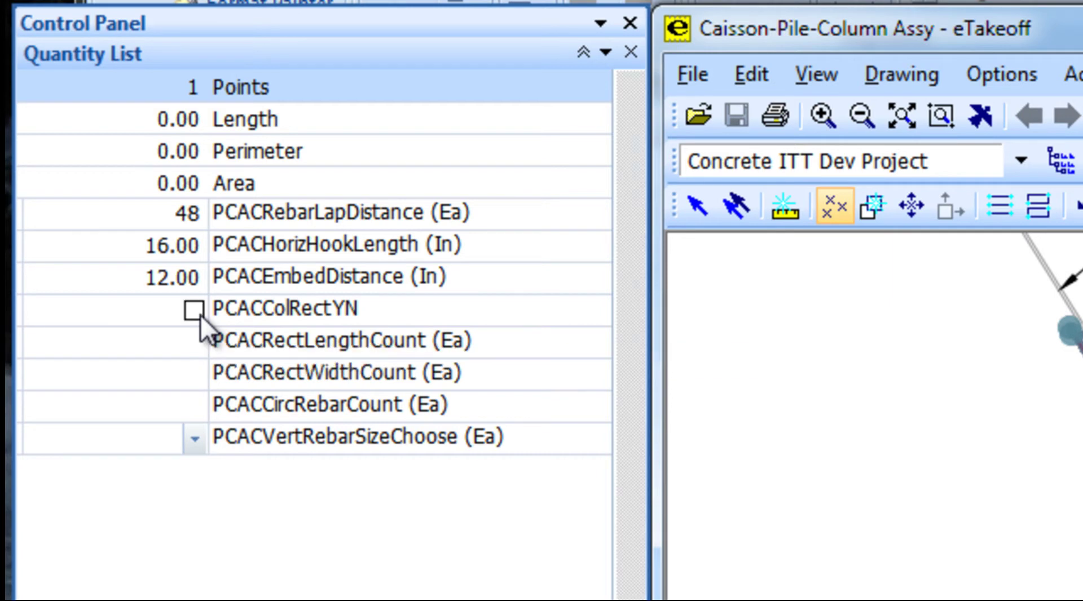
click(188, 344)
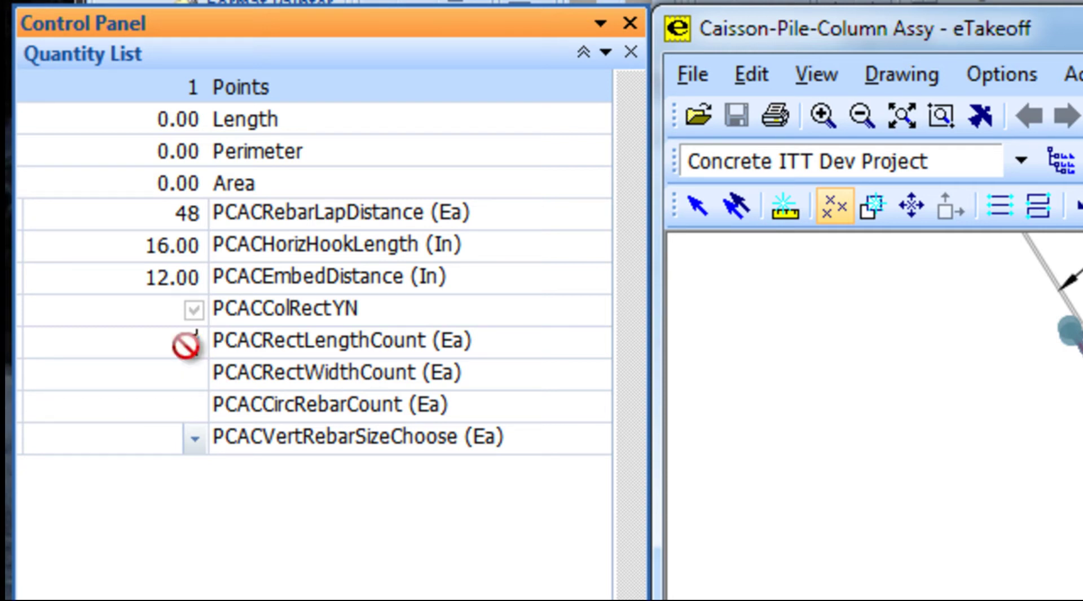
text(8)
key(Return)
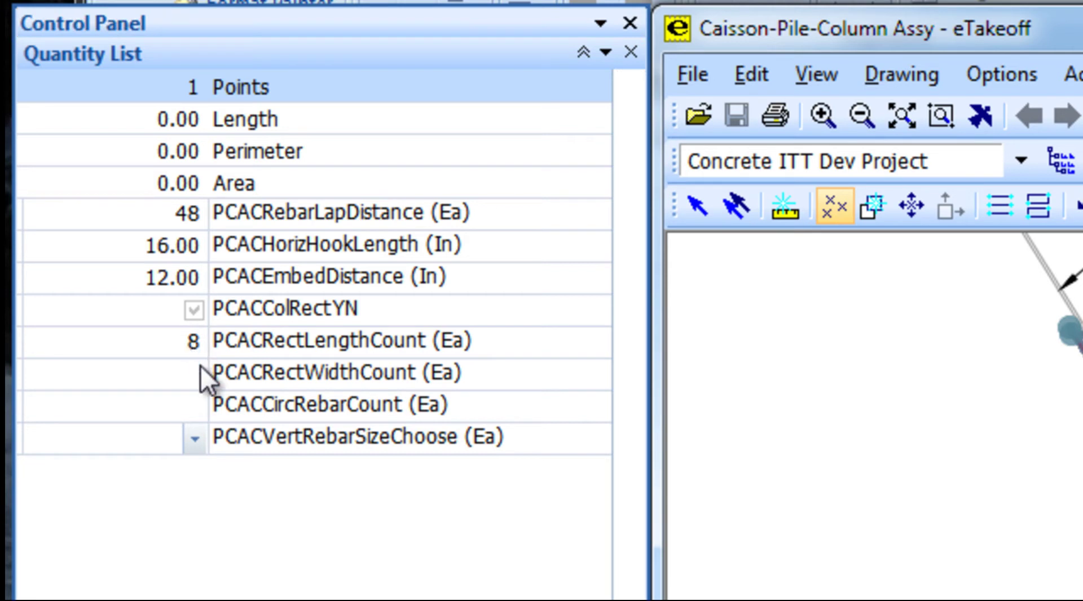
click(187, 375)
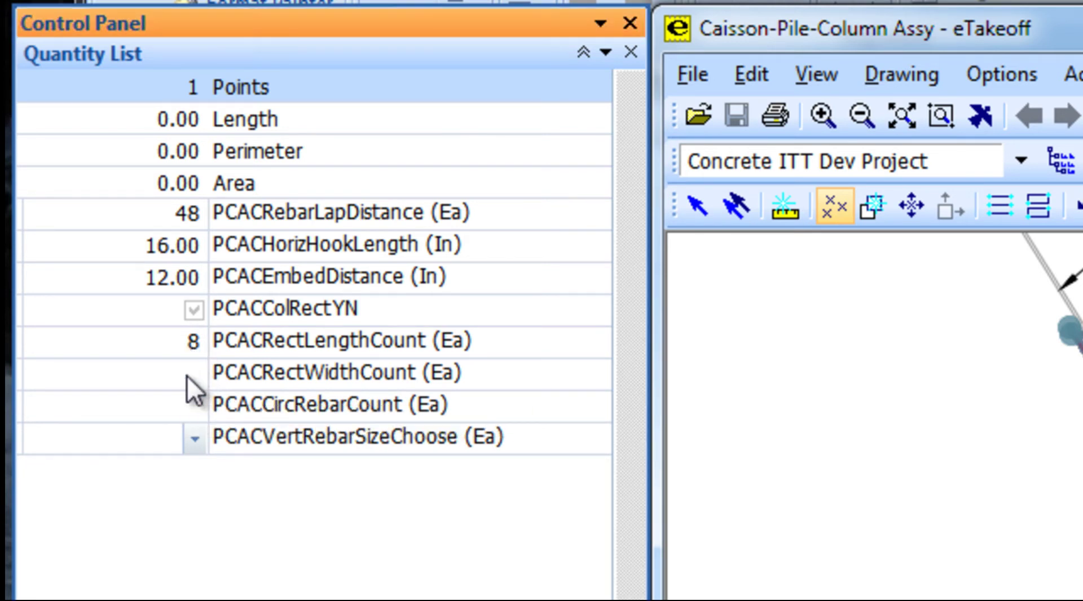
text(4)
key(Return)
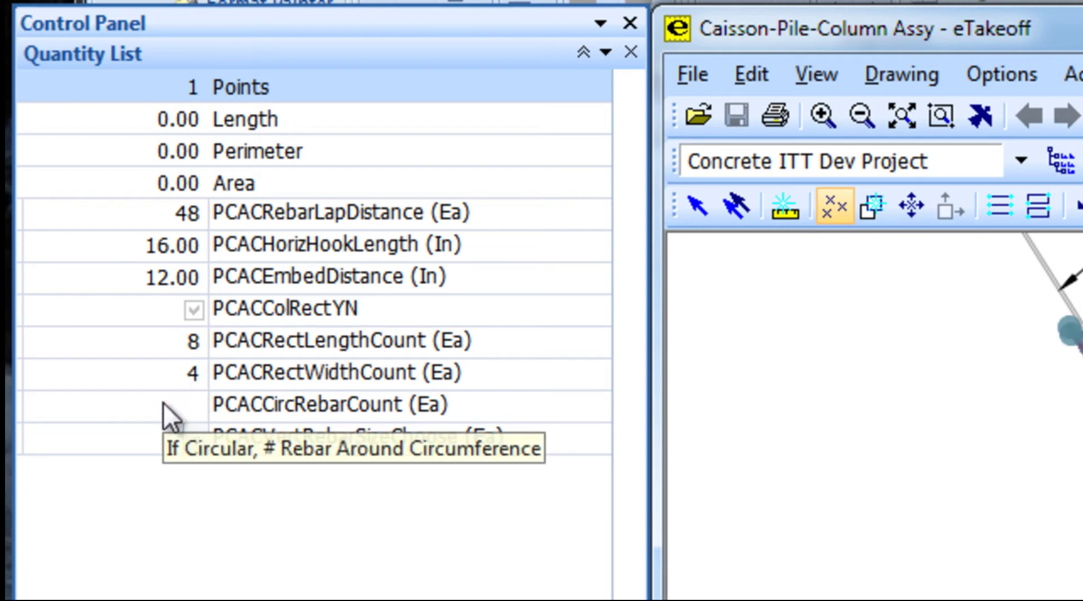
Set the column's circular rebar count to 0 and choose Vert Rebar #14 as its vertical rebar size.
click(188, 413)
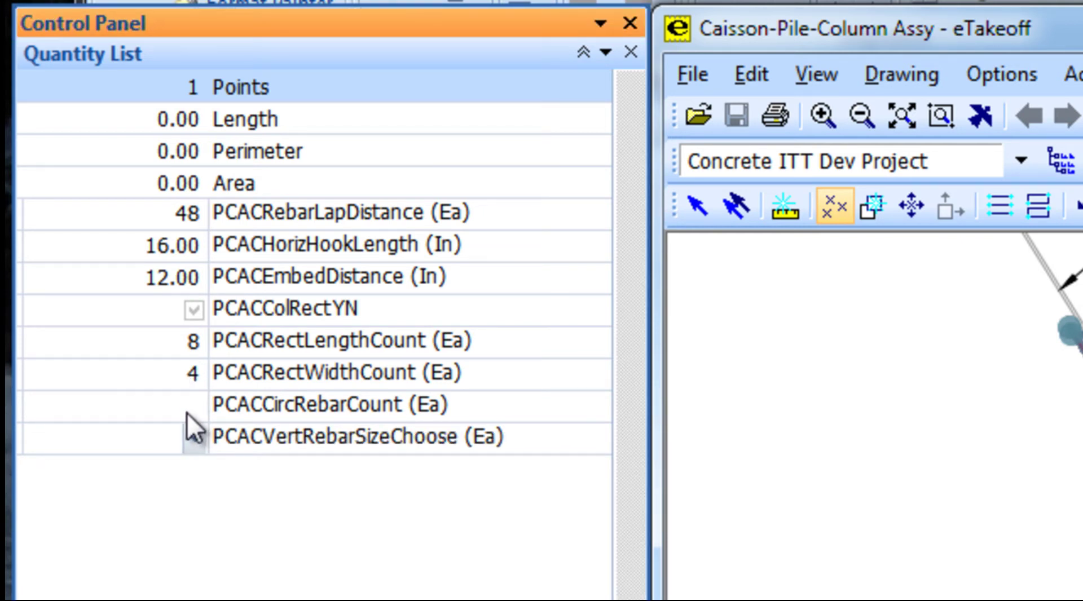
text(0)
key(Return)
click(194, 438)
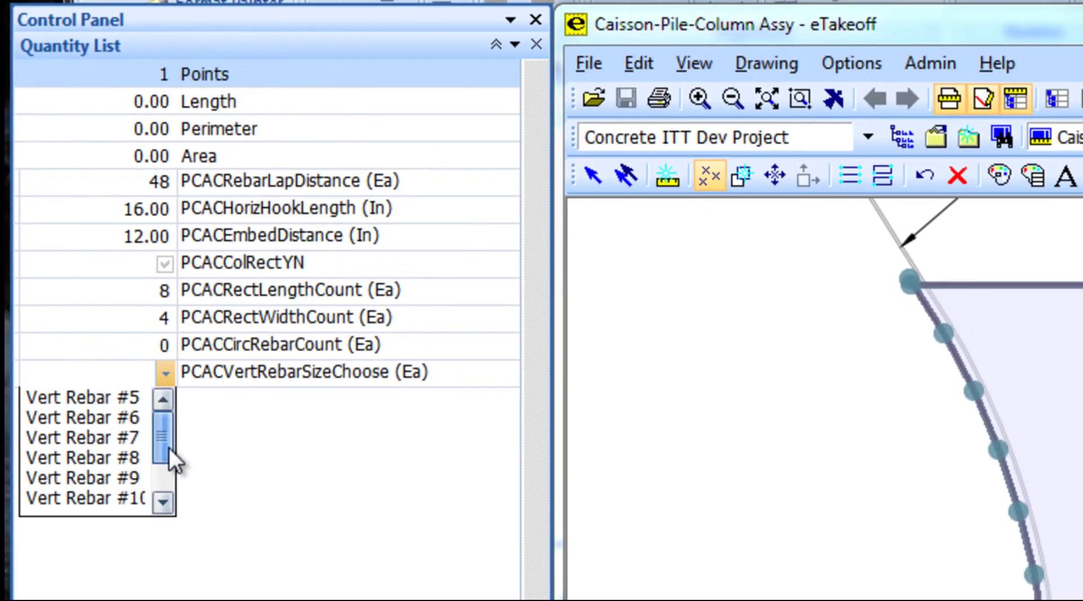
drag(168, 448, 164, 484)
click(128, 479)
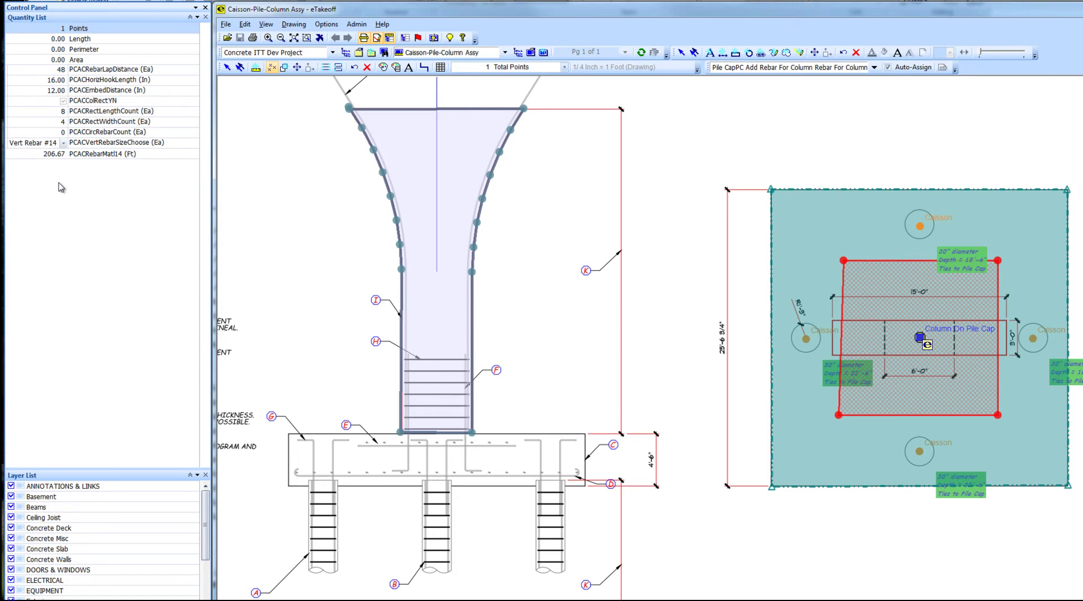
Examine the Pile Cap quantities in the Quantity Worksheet, including the PC Add Rebar Area and PC Add Rebar For Column breakdowns.
click(406, 38)
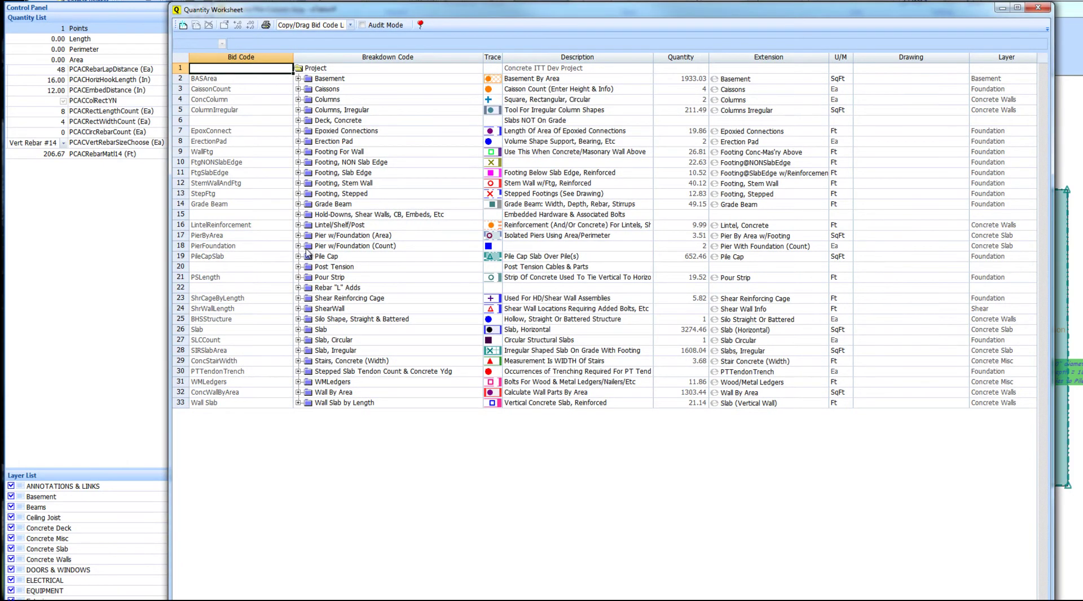
click(298, 256)
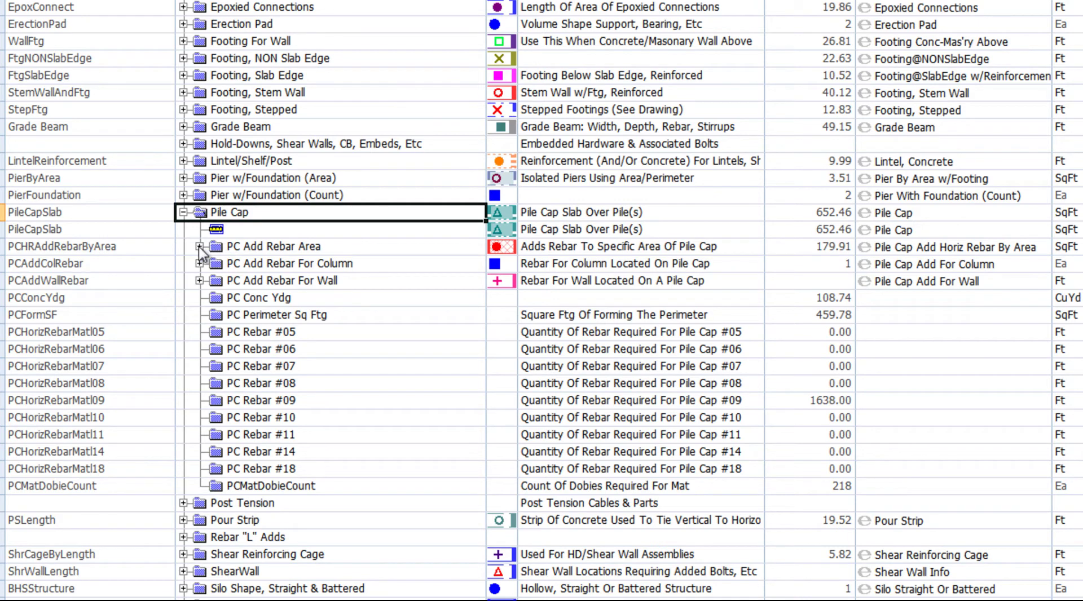
click(199, 247)
click(200, 247)
click(200, 263)
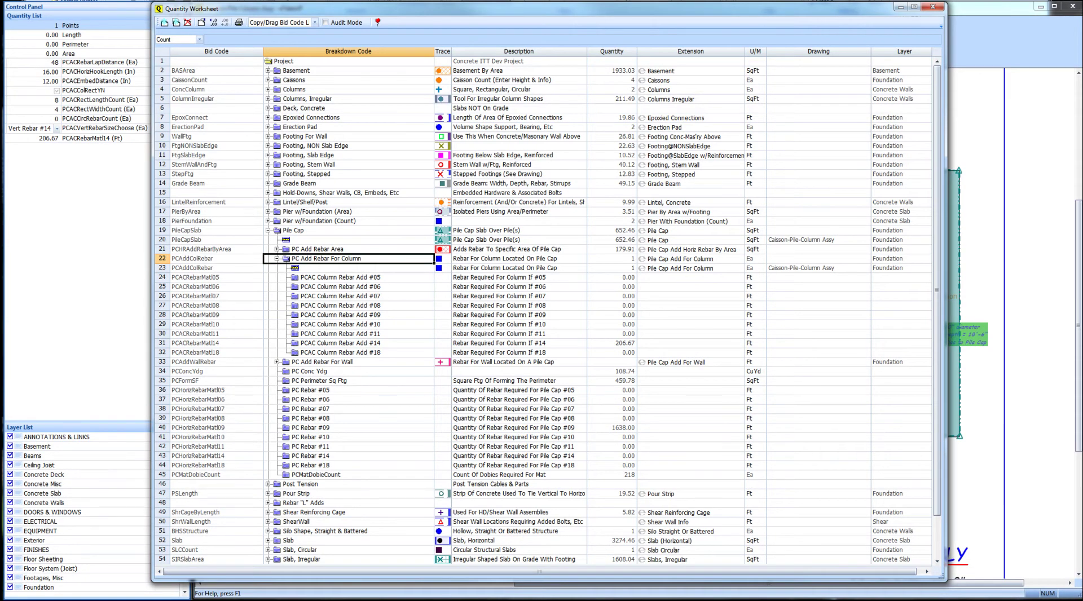
Switch to the concrete estimating workbook in Excel and refresh its quantities from eTakeoff.
key(alt+Tab)
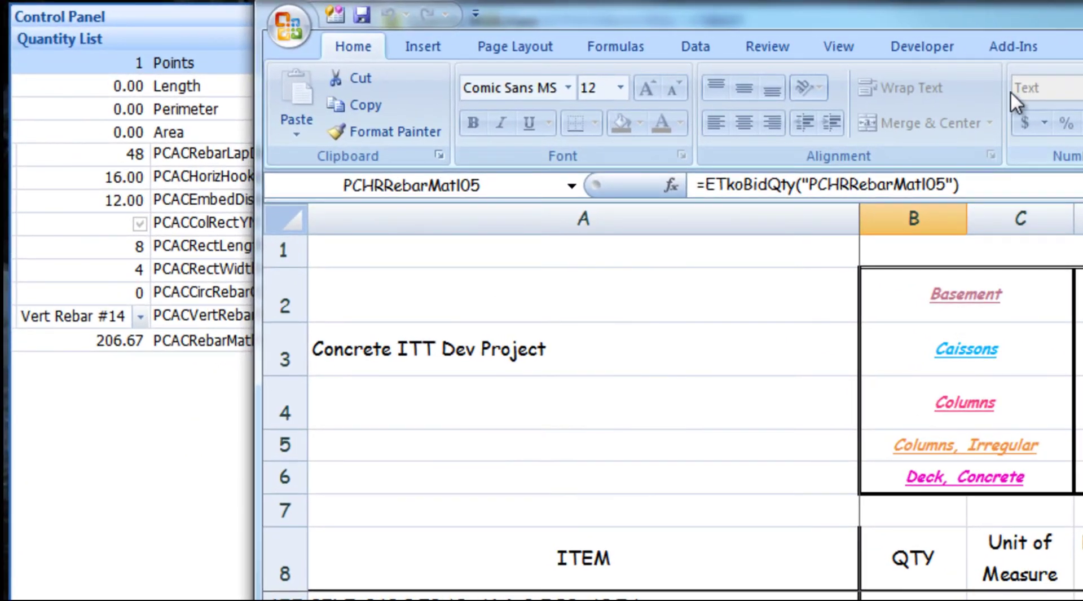
click(1007, 51)
click(333, 77)
click(357, 104)
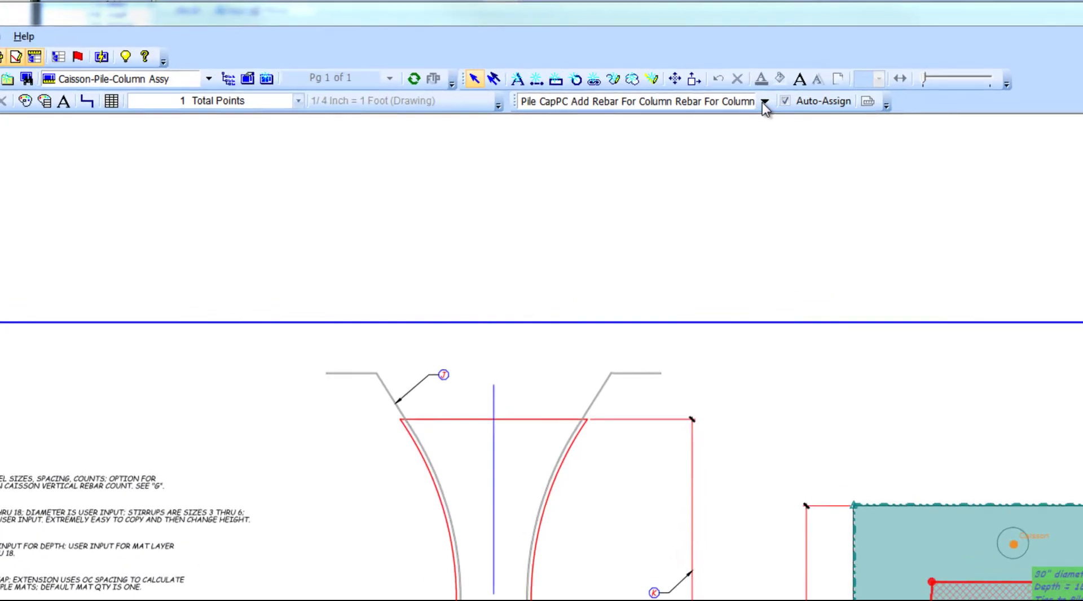
Switch back to eTakeoff and choose the Columns, Irregular extension for the measurement of the flared column.
click(763, 103)
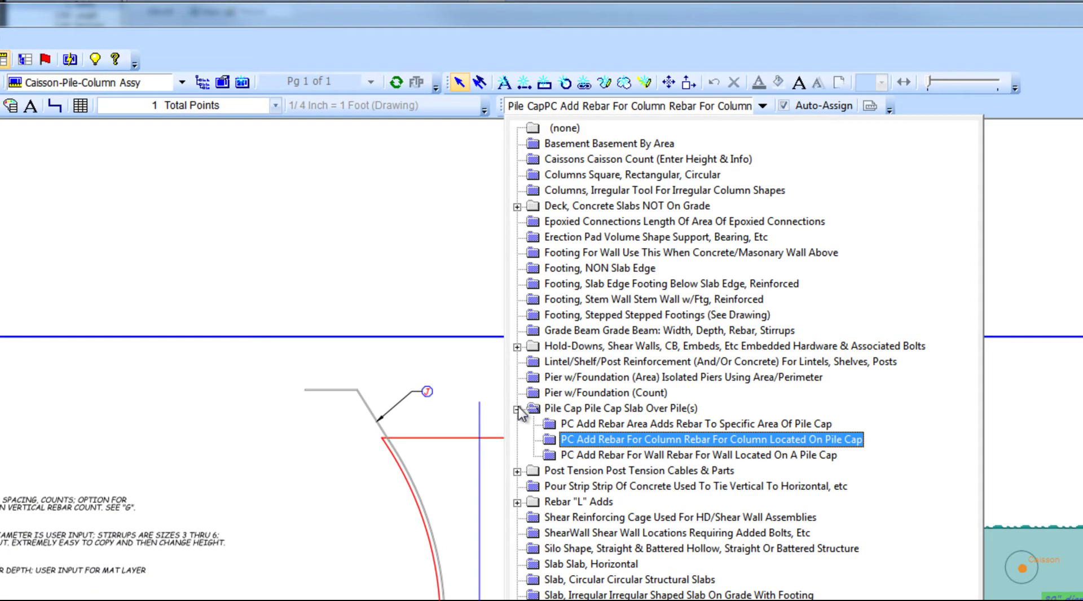
click(516, 409)
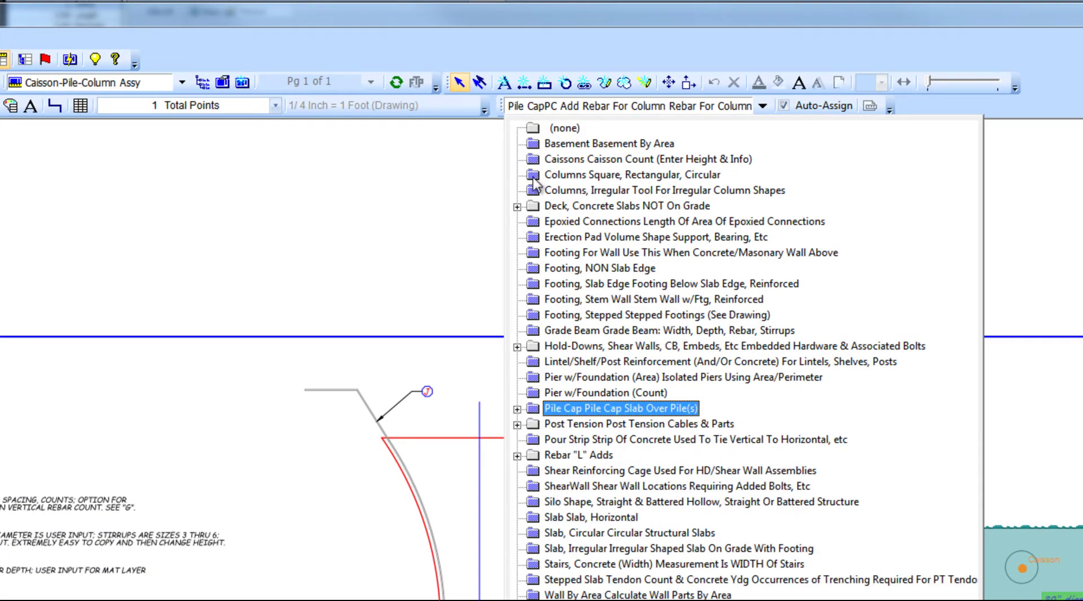
click(550, 193)
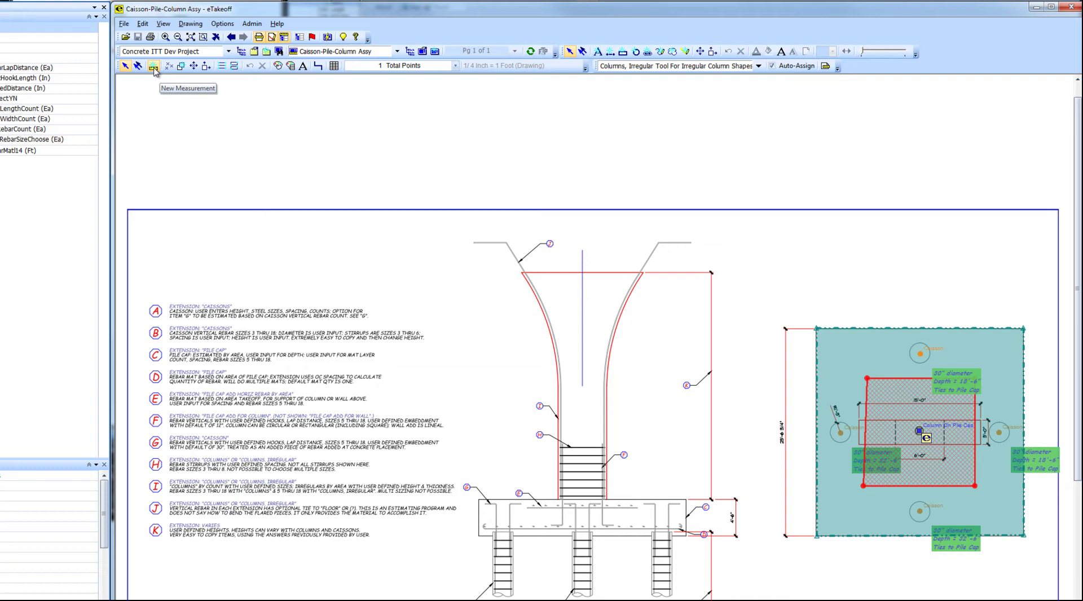
Start a new area measurement and trace the flared column's right edge from its upper corner, along the curve, down to the pile cap.
click(153, 67)
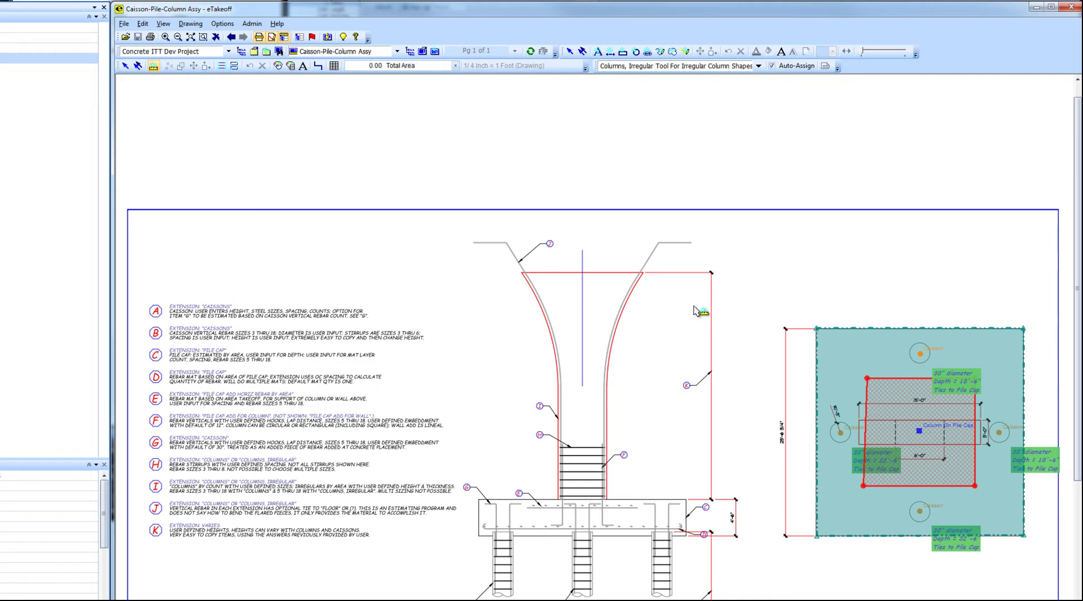
scroll(626, 285, up, 5)
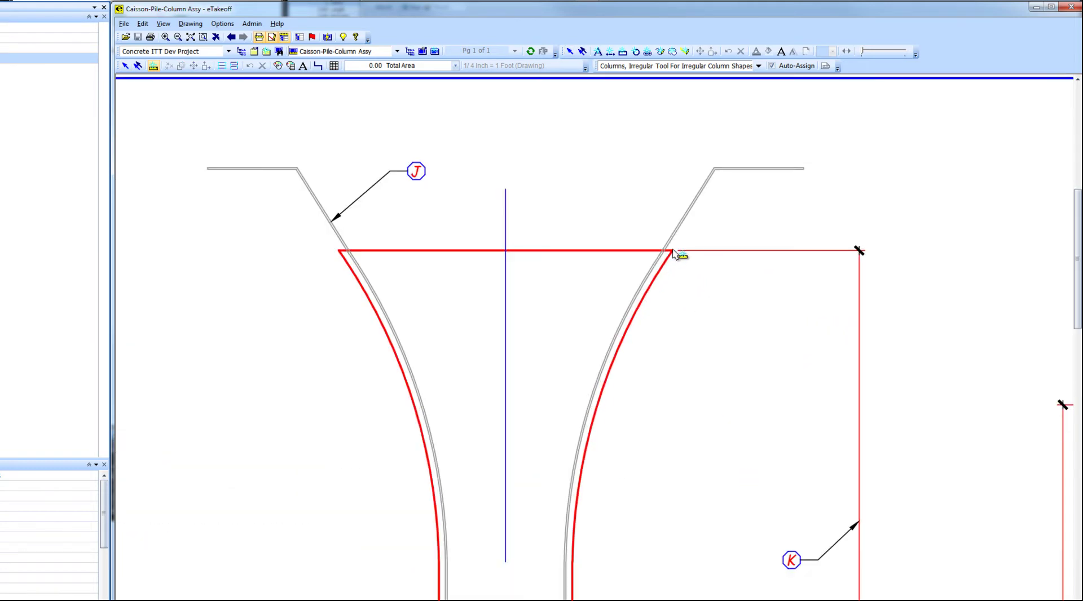
click(673, 251)
scroll(671, 254, down, 3)
click(635, 338)
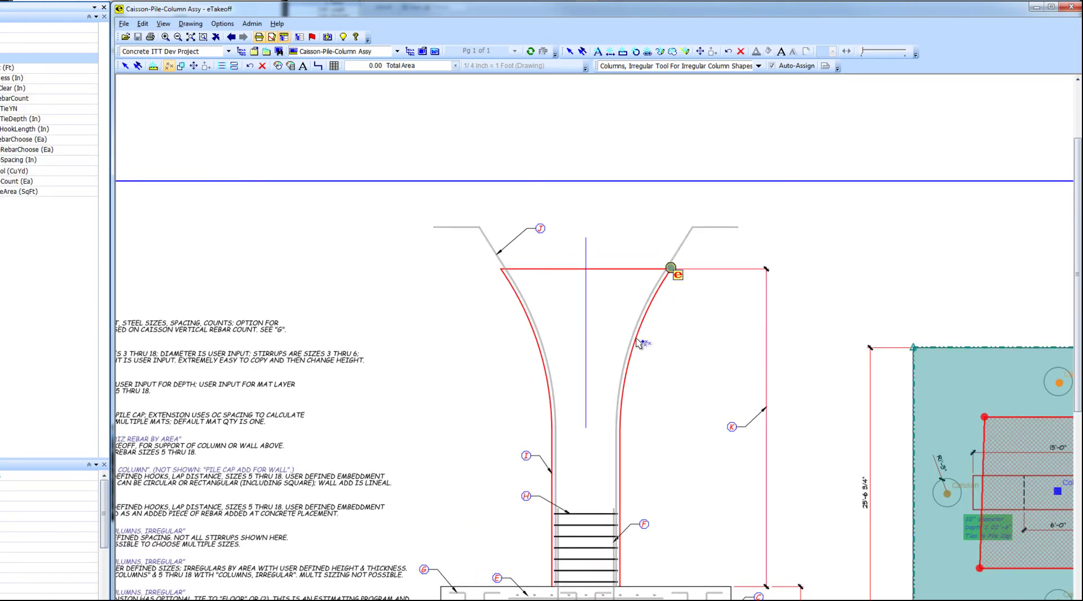
click(620, 428)
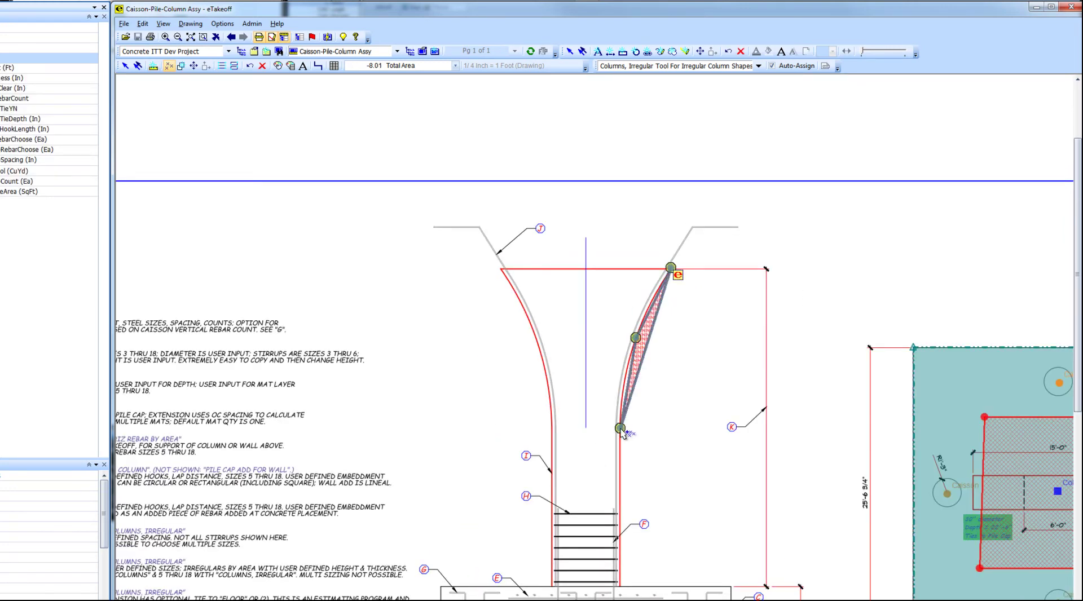
click(621, 588)
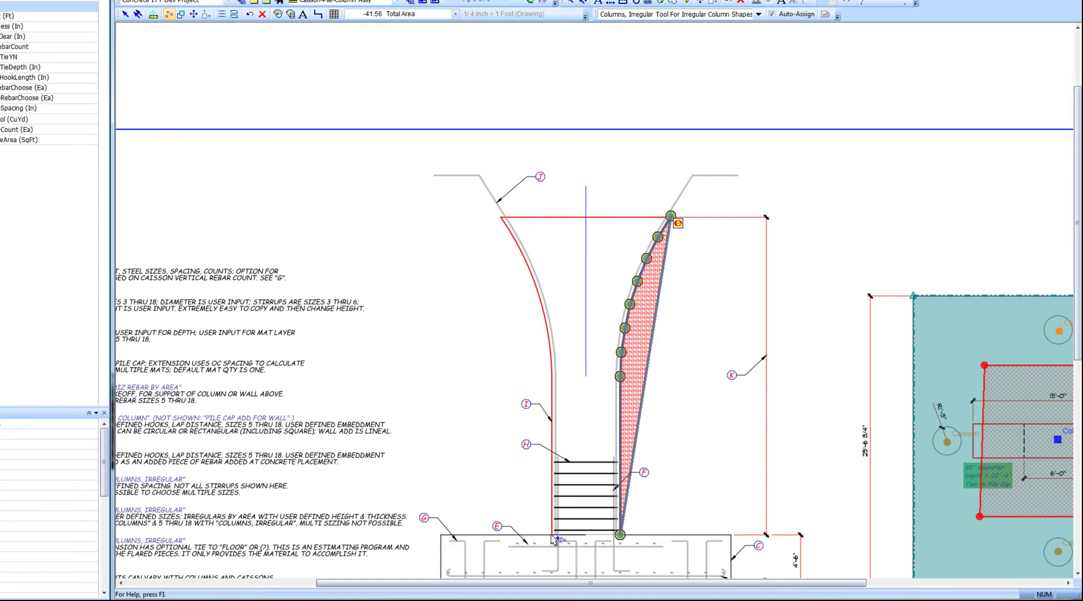
Trace the column's base and left edge up along the curve to the upper left corner, completing an area of about 211 sq ft.
click(551, 535)
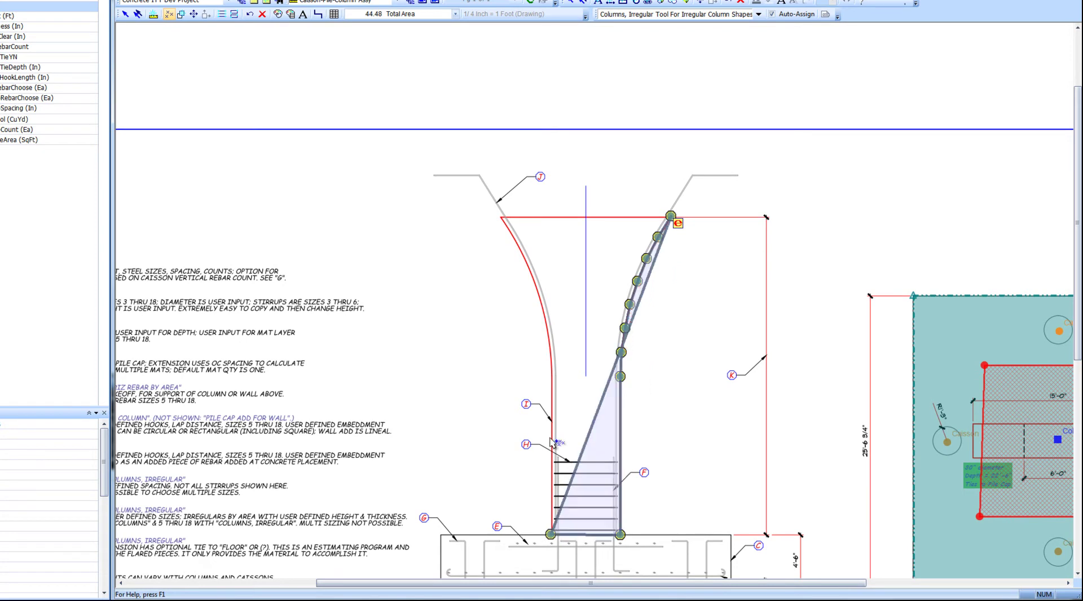
click(552, 378)
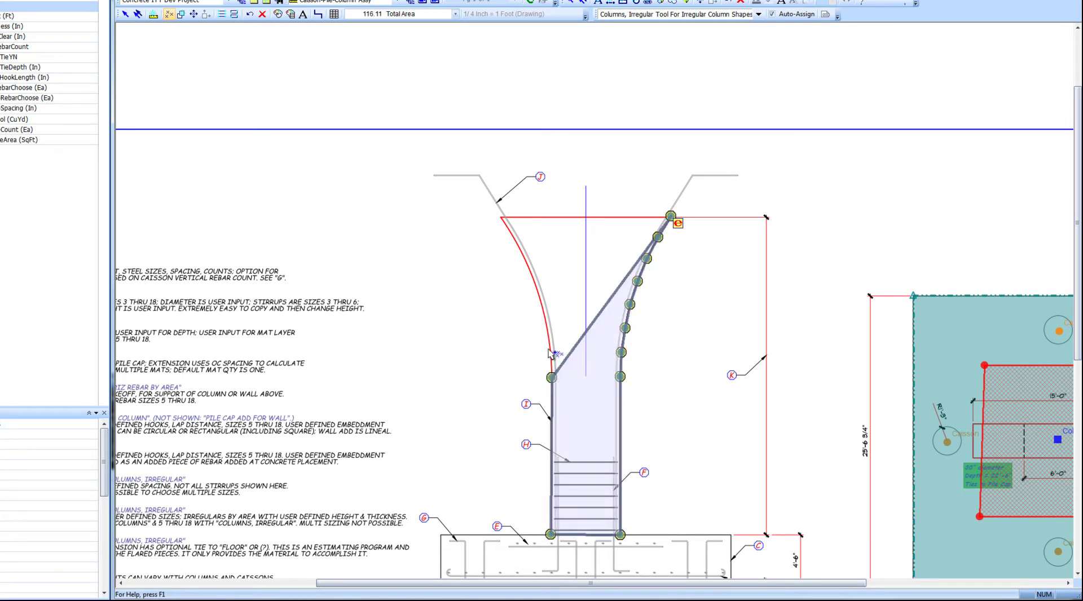
click(537, 290)
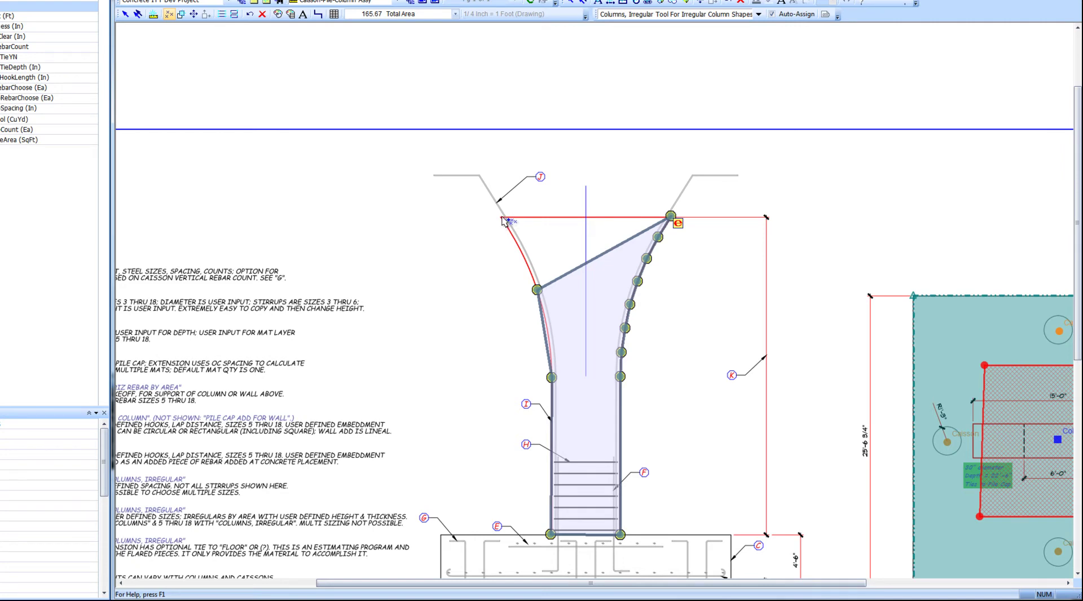
scroll(503, 221, up, 3)
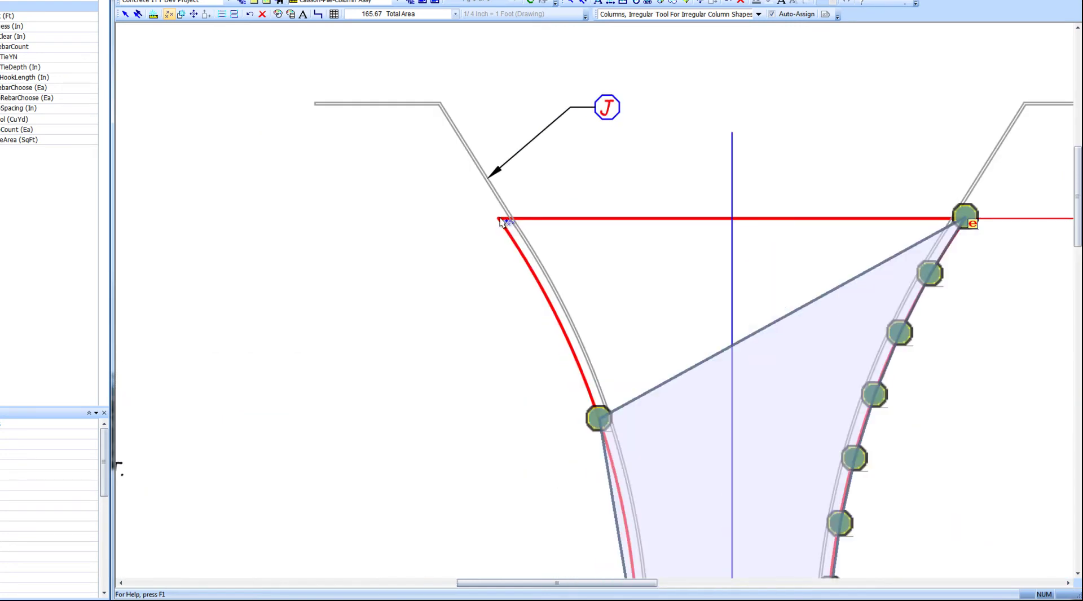
click(501, 220)
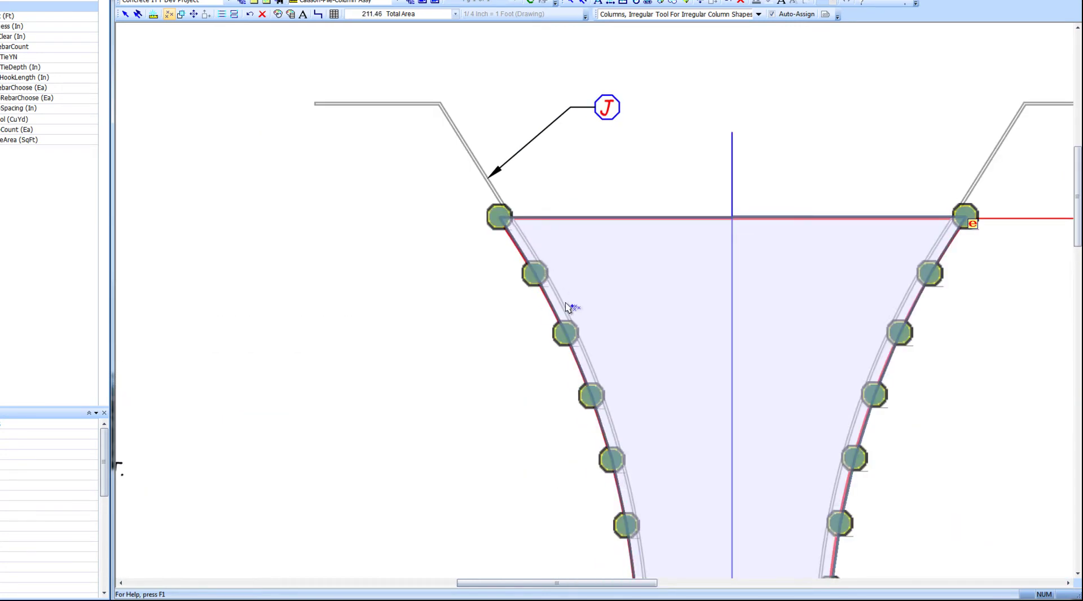
scroll(570, 307, down, 3)
scroll(570, 307, down, 3)
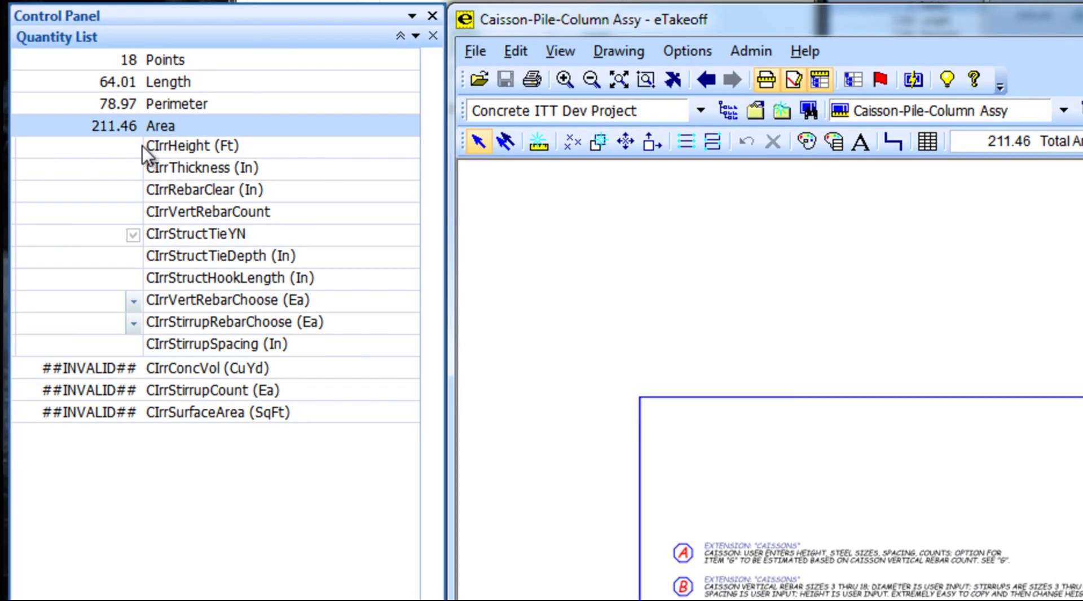
Set the irregular column's height to 28 ft, its thickness to 36 inches and its rebar clearance to 3 inches.
click(104, 119)
click(141, 146)
text(28)
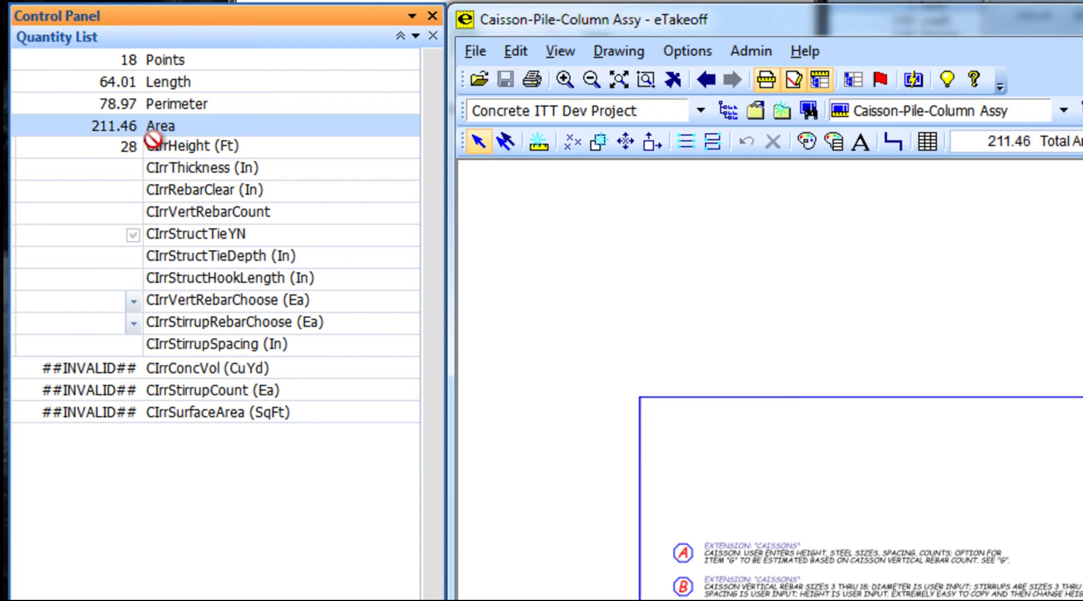
key(Return)
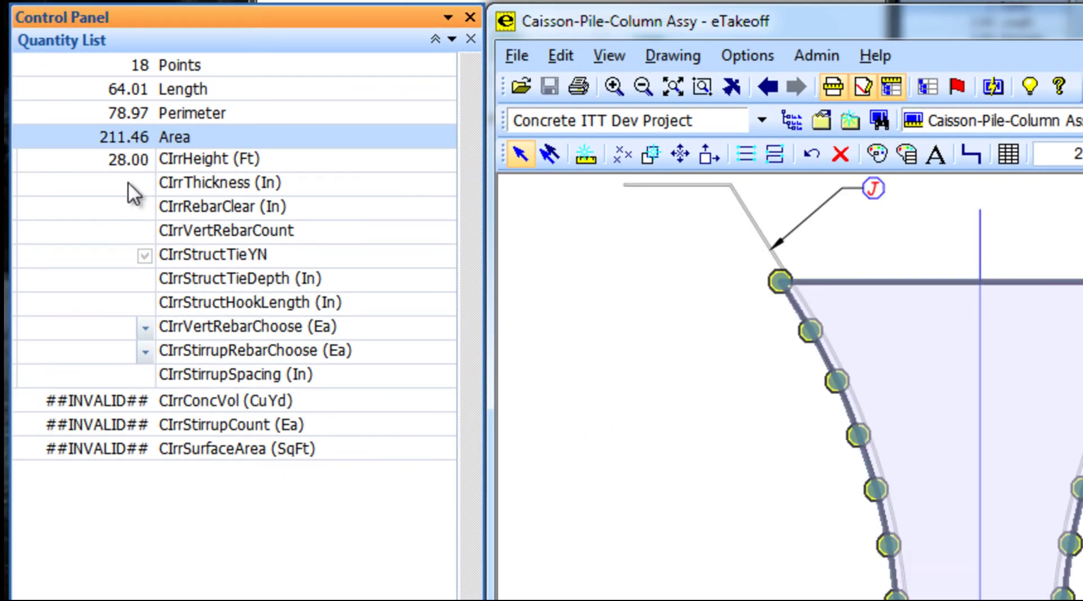
text(36)
key(Return)
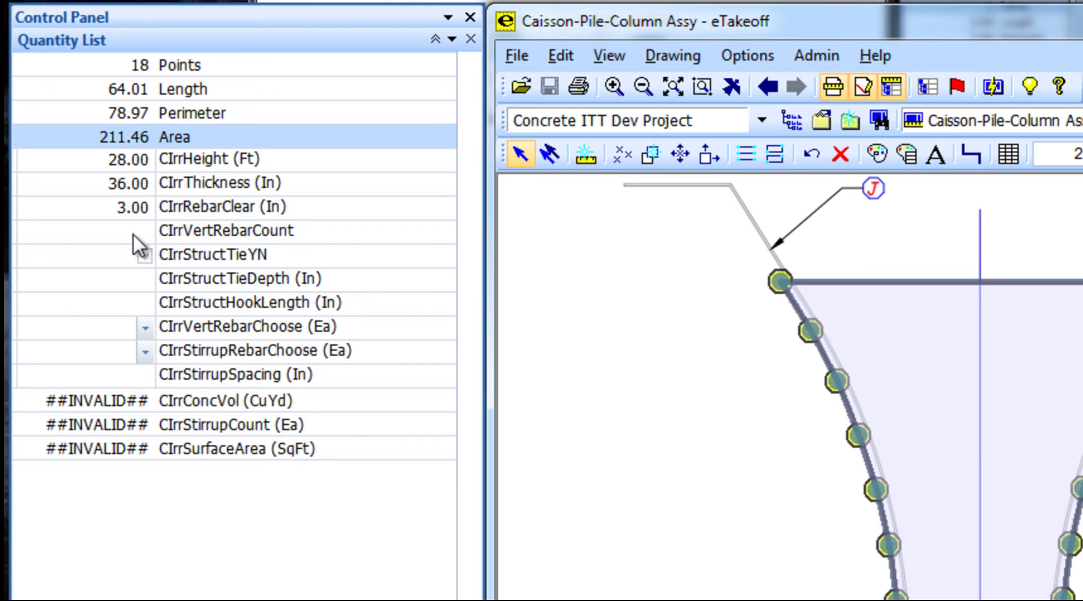
Set the irregular column's vertical rebar count to 20, with structural tie depth and hook length both at 36 inches.
click(133, 234)
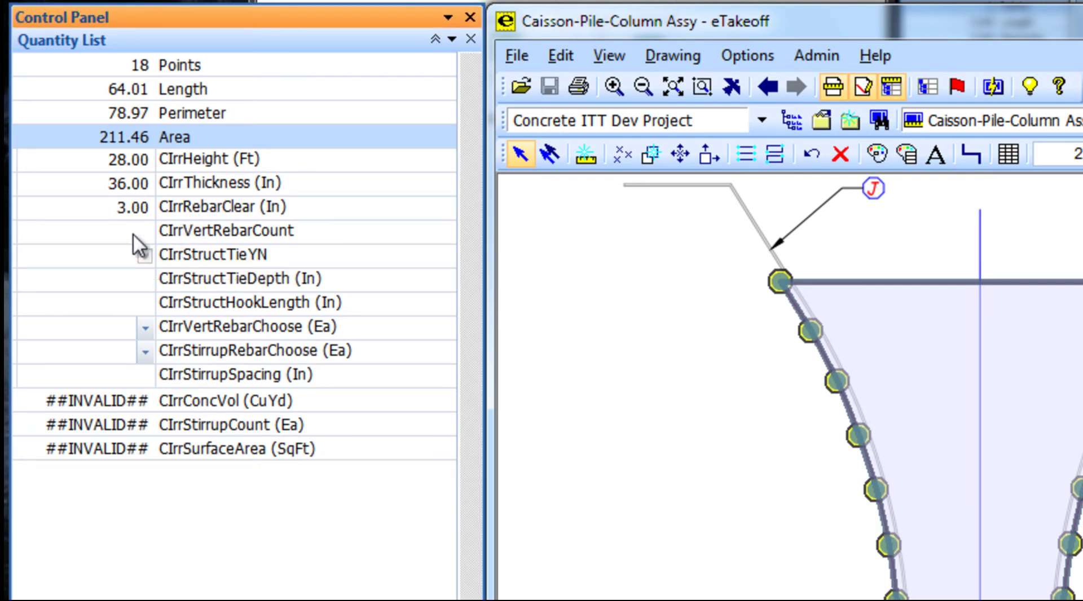
text(10)
key(Return)
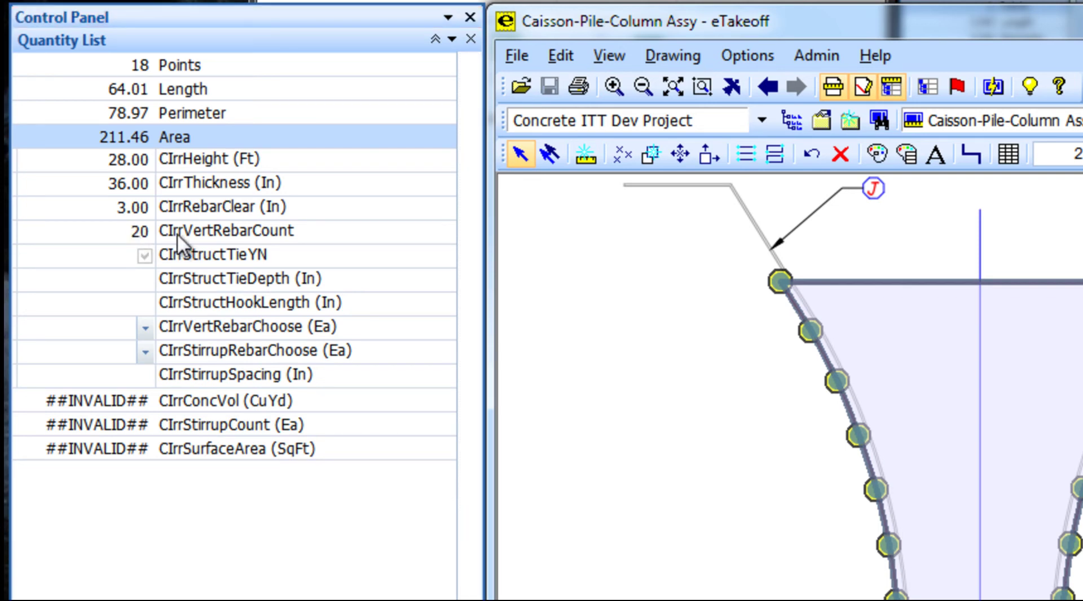
click(142, 280)
text(36)
key(Return)
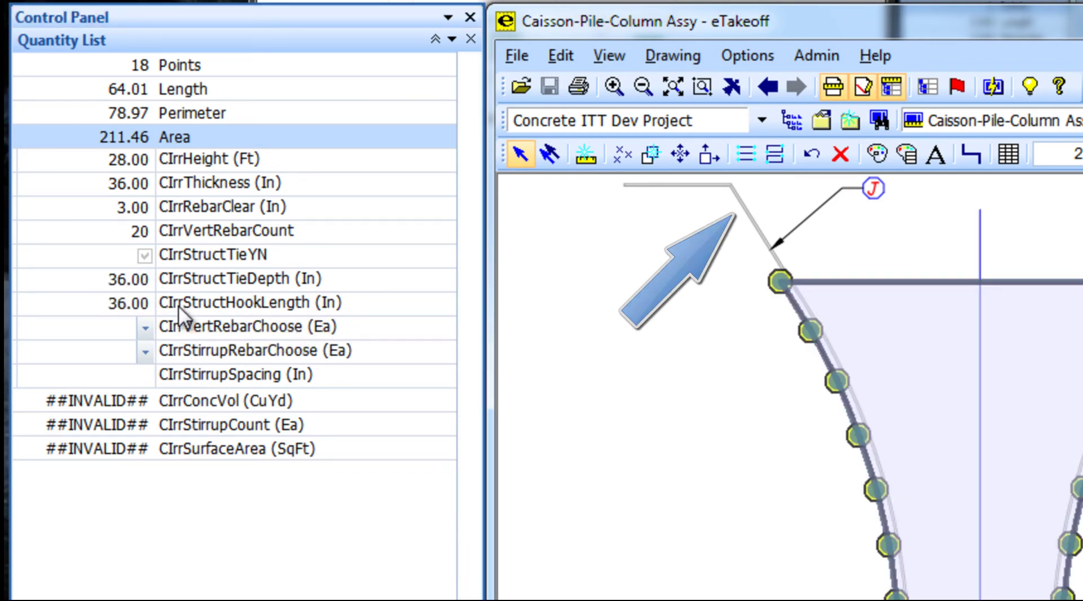
Choose Vert Rebar #14 and Strp Rebar #6 for the irregular column and set its stirrup spacing to 8 inches.
click(144, 327)
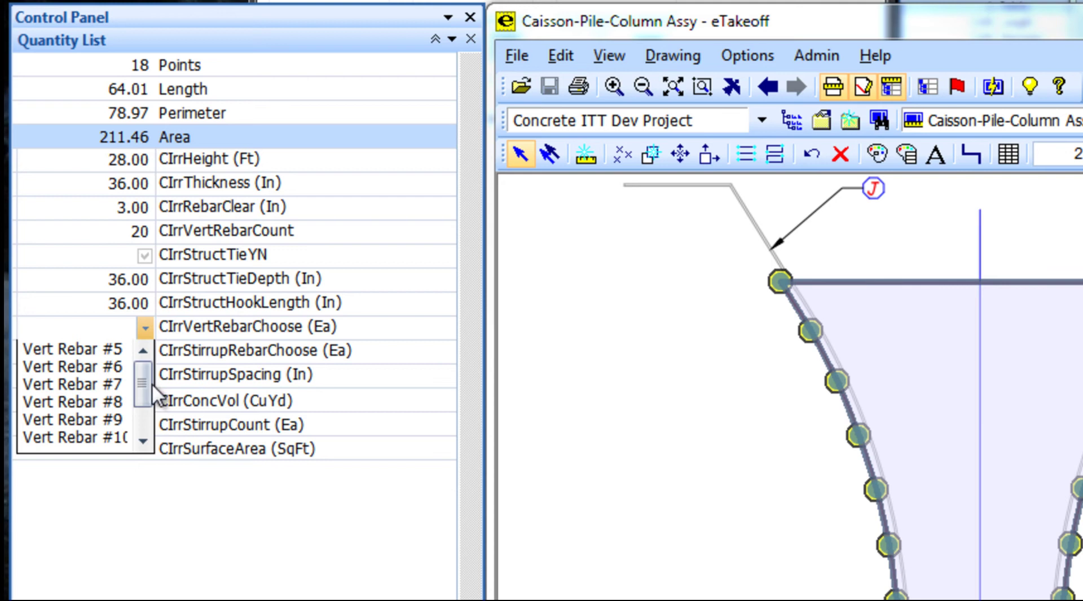
drag(149, 386, 146, 416)
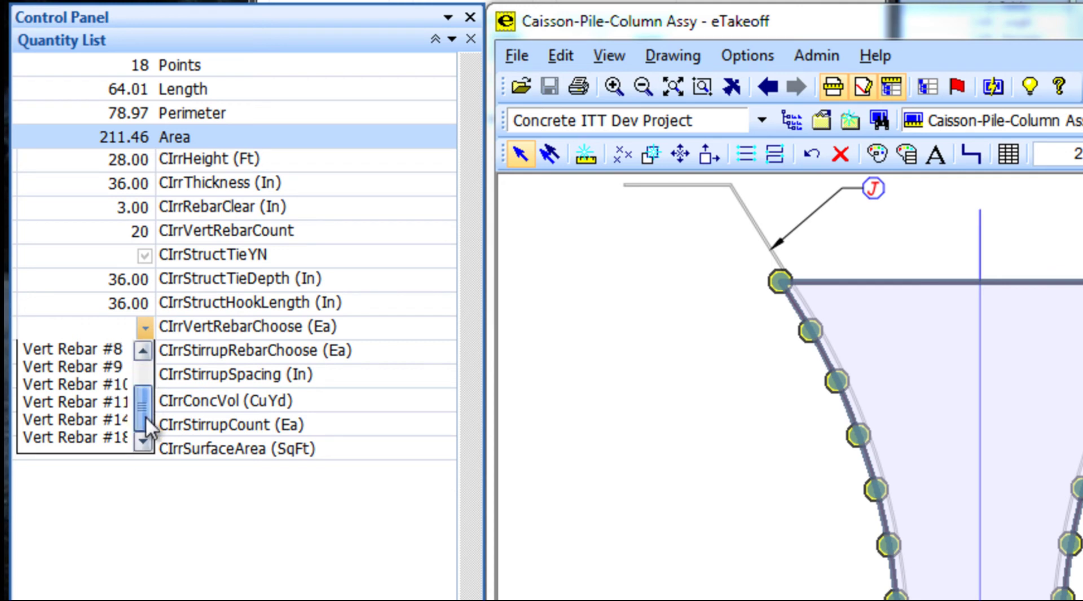
click(105, 420)
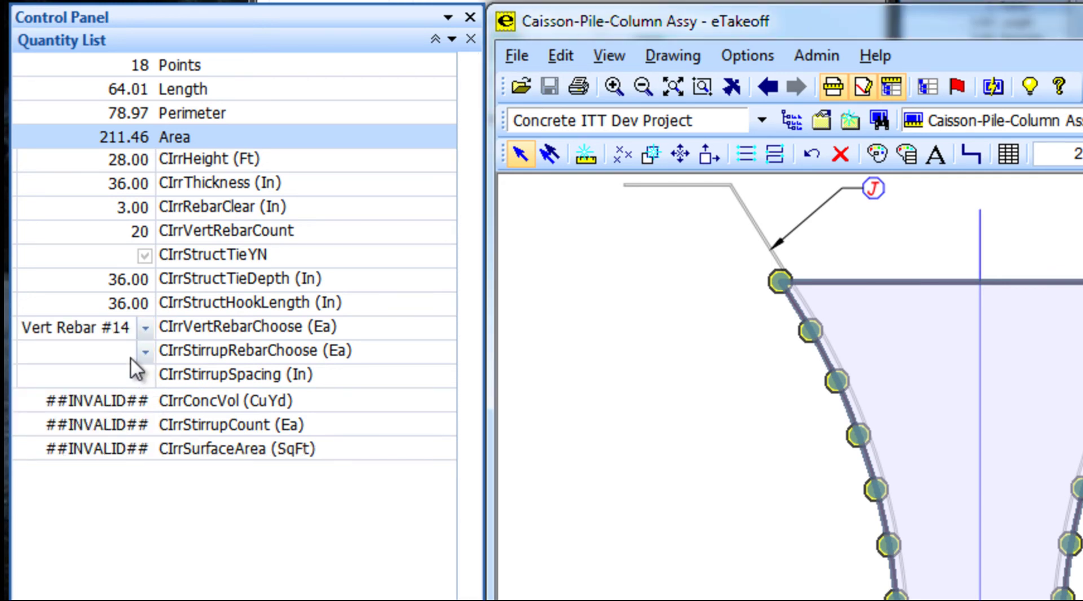
click(144, 352)
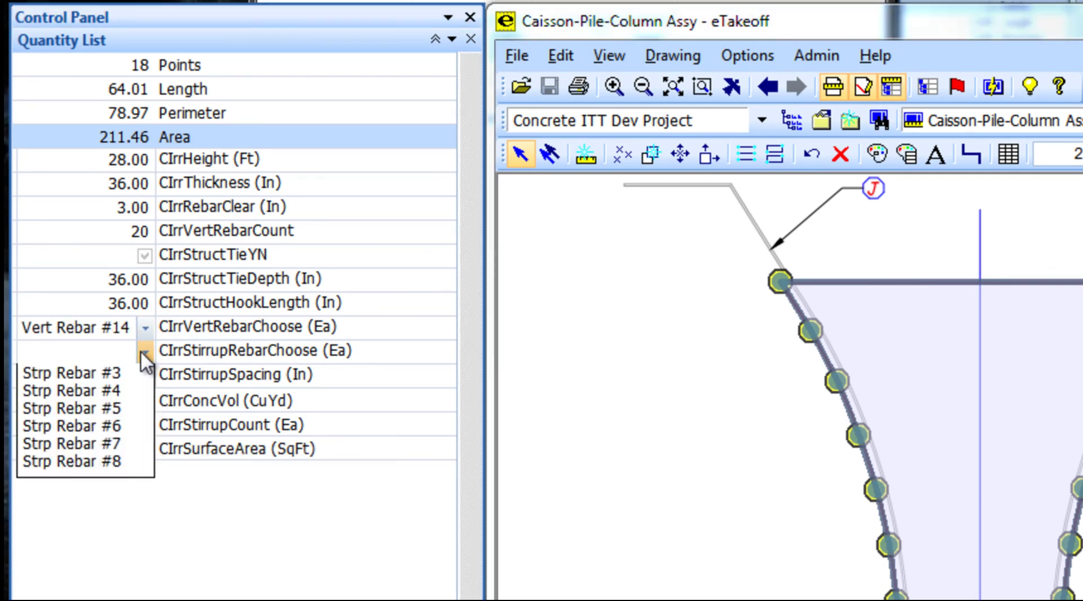
click(110, 428)
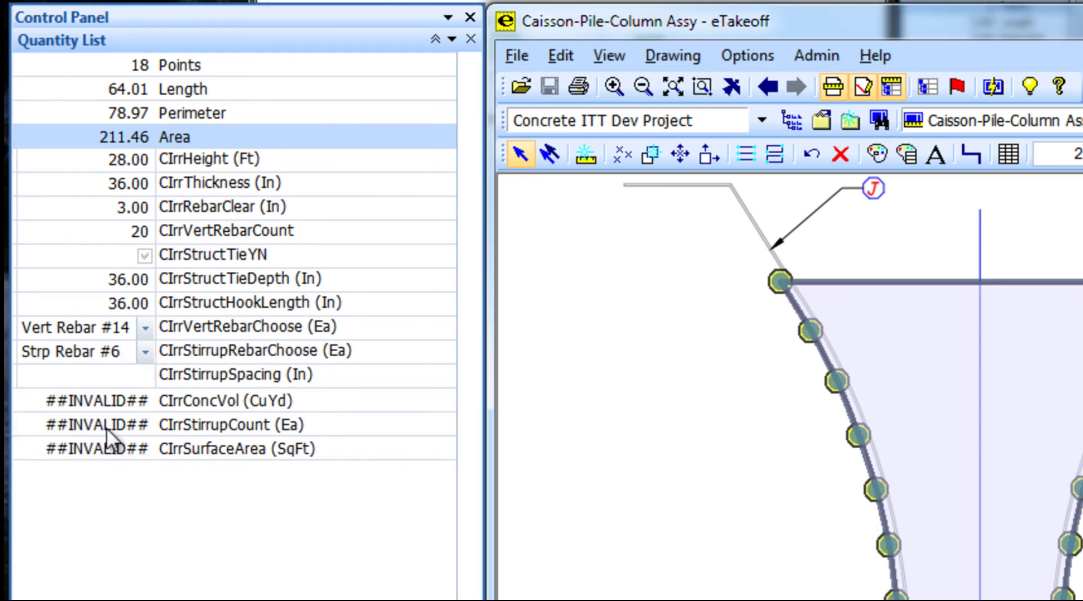
click(149, 377)
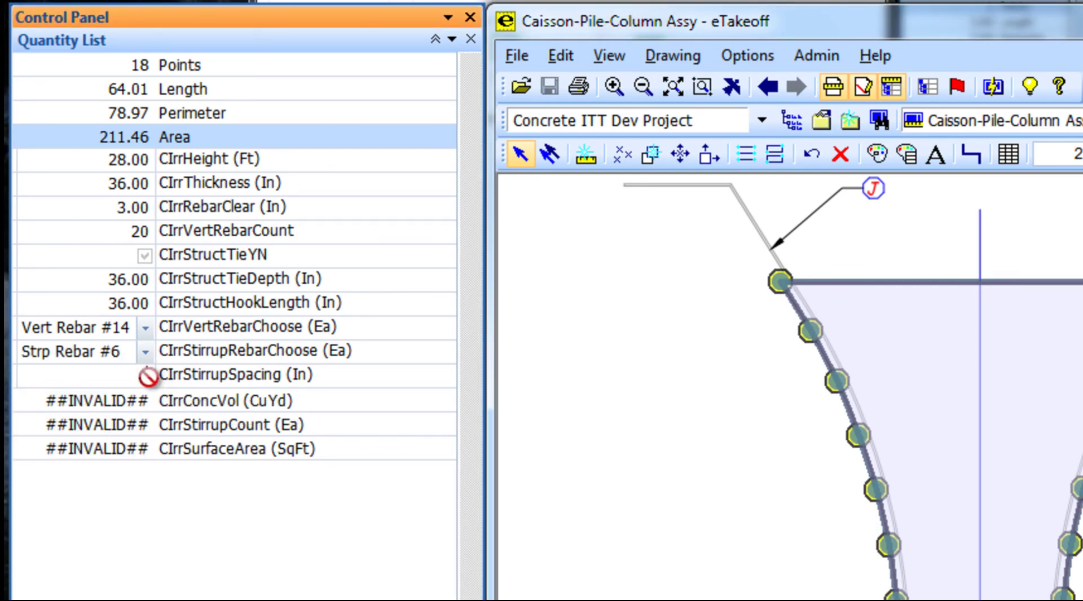
text(8)
key(Return)
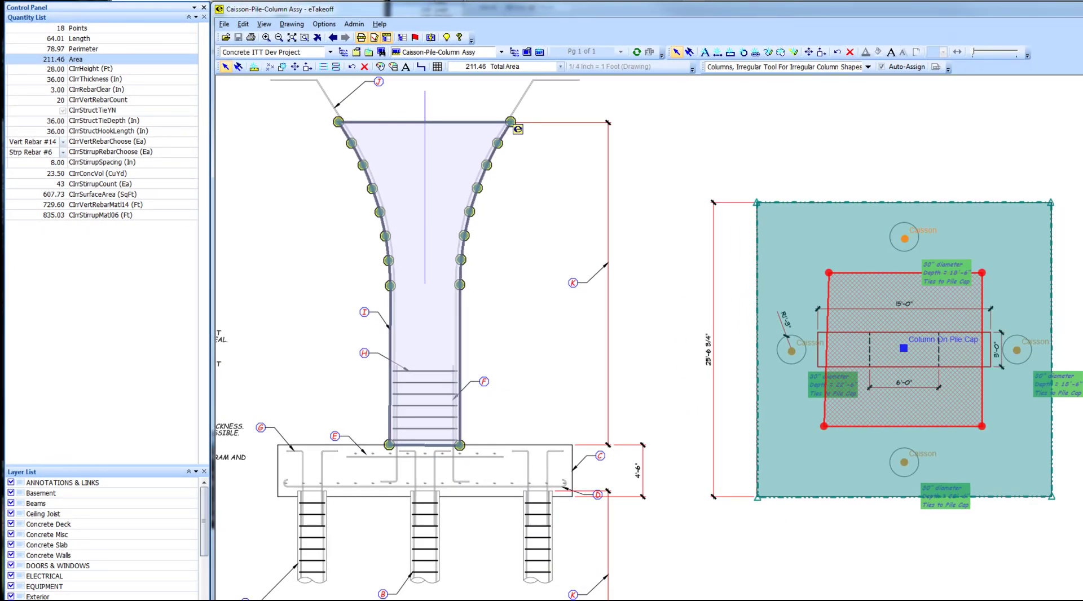
Switch to the Excel estimating workbook's irregular column section and refresh the quantities from eTakeoff.
key(alt+Tab)
mouse_move(254, 278)
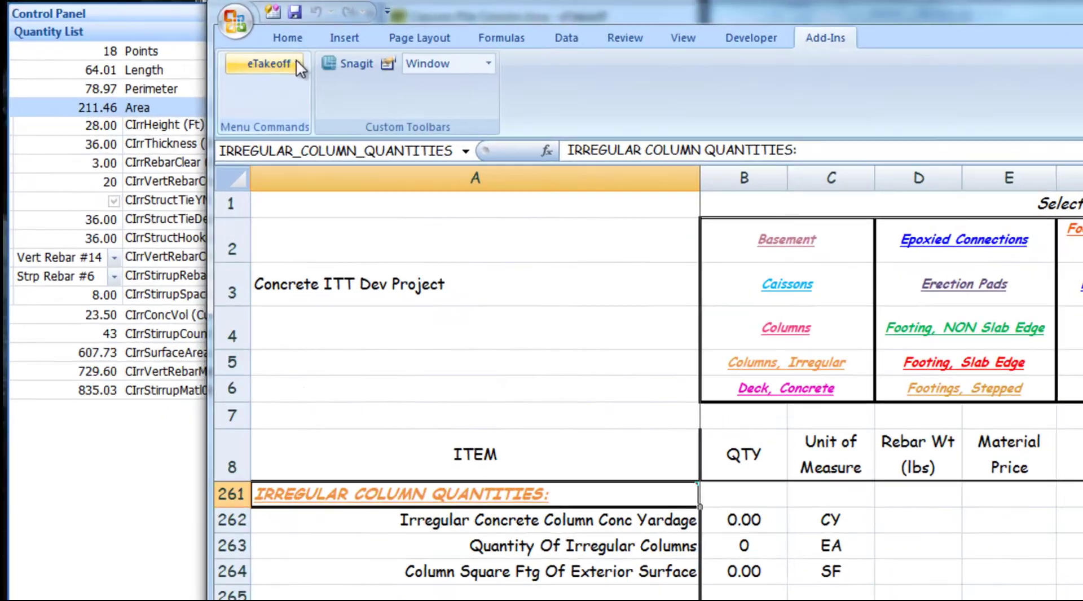
click(297, 63)
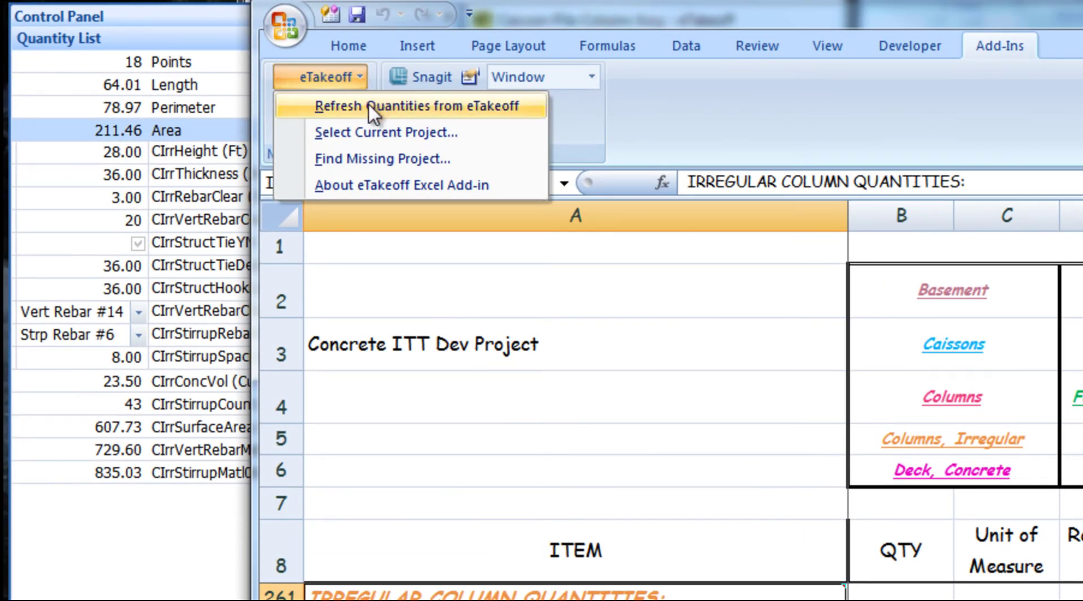
click(367, 106)
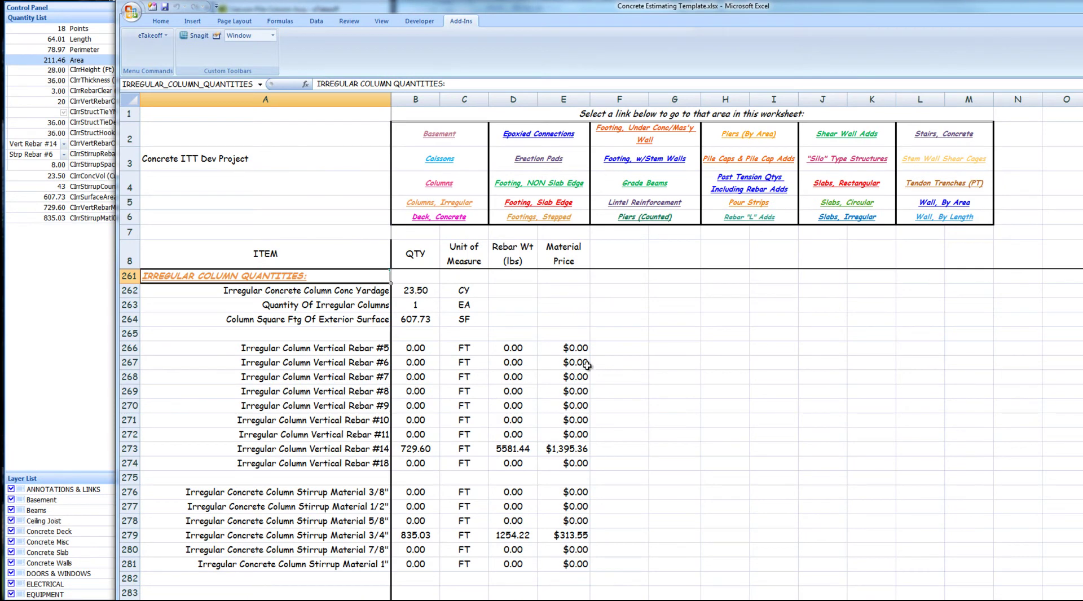